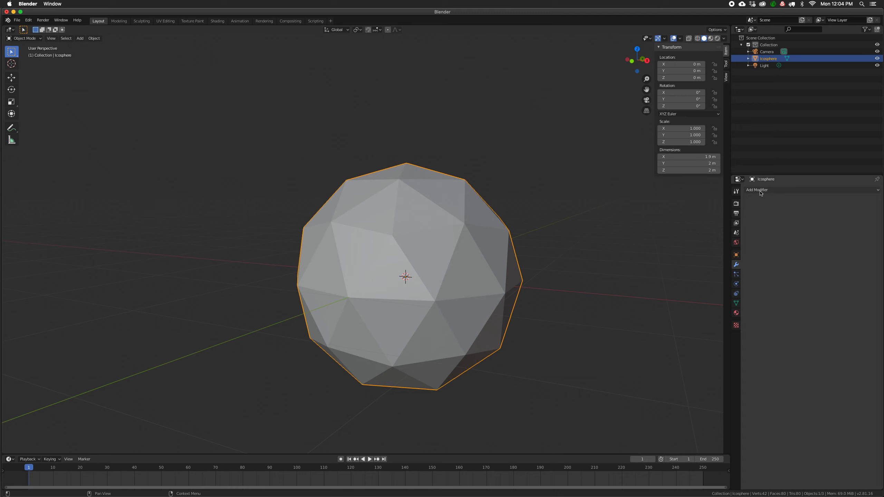
Add a Bevel modifier to the icosphere with a width of 0.03 m and 3 segments.
{"action": "left_click", "coordinate": [760, 191]}
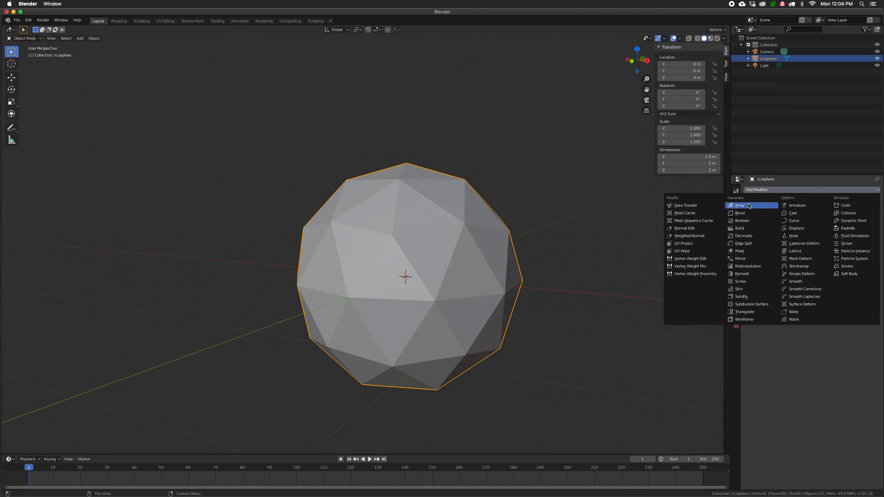
{"action": "left_click", "coordinate": [738, 213]}
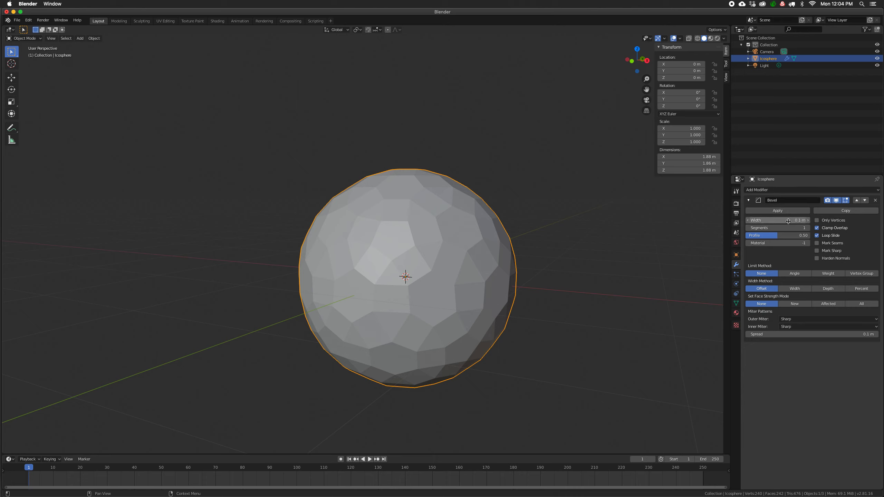
{"action": "mouse_move", "coordinate": [778, 220]}
{"action": "left_mouse_down"}
{"action": "mouse_move", "coordinate": [753, 220]}
{"action": "mouse_move", "coordinate": [775, 220]}
{"action": "left_mouse_up"}
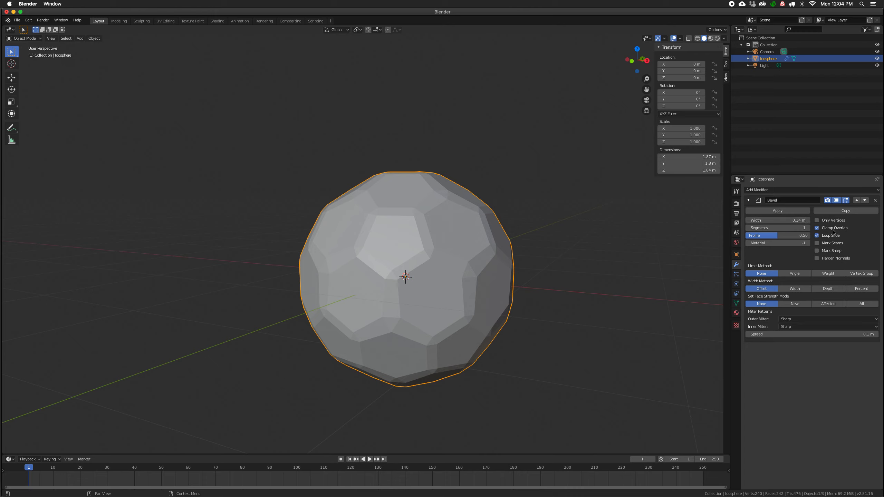
{"action": "left_click", "coordinate": [808, 228]}
{"action": "left_click", "coordinate": [808, 227]}
{"action": "left_click", "coordinate": [808, 227]}
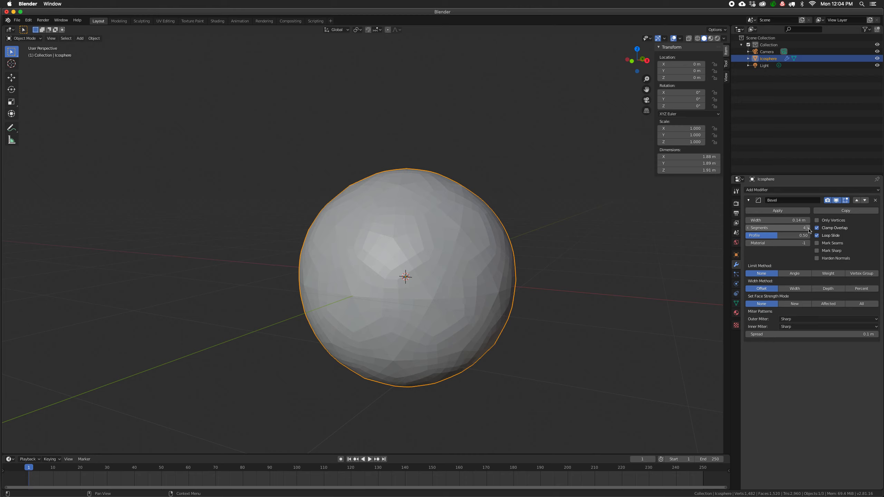
{"action": "left_click_drag", "start_coordinate": [783, 230], "coordinate": [777, 219]}
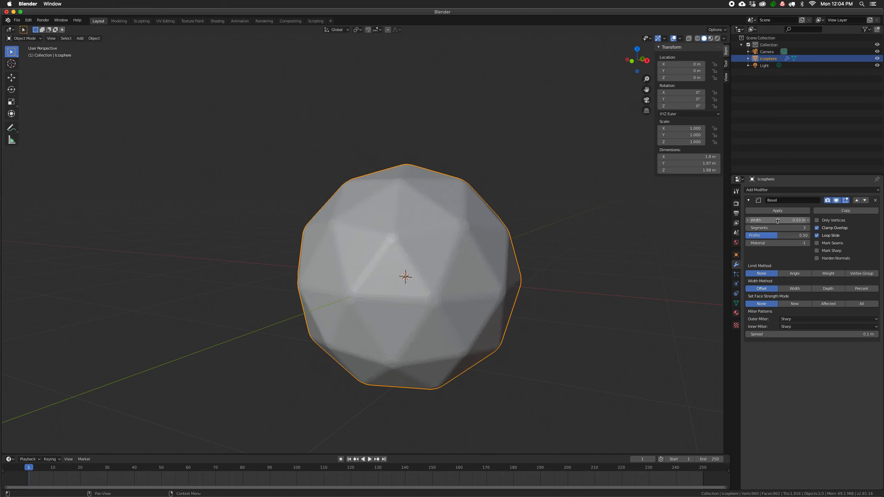
Lower the bevel profile to 0.00 so the icosphere's edges turn into recessed grooves.
{"action": "left_click_drag", "start_coordinate": [771, 237], "coordinate": [758, 235]}
{"action": "scroll", "coordinate": [503, 255], "scroll_direction": "up", "scroll_amount": 5}
{"action": "scroll", "coordinate": [503, 255], "scroll_direction": "down", "scroll_amount": 5}
{"action": "left_click_drag", "start_coordinate": [762, 237], "coordinate": [725, 236]}
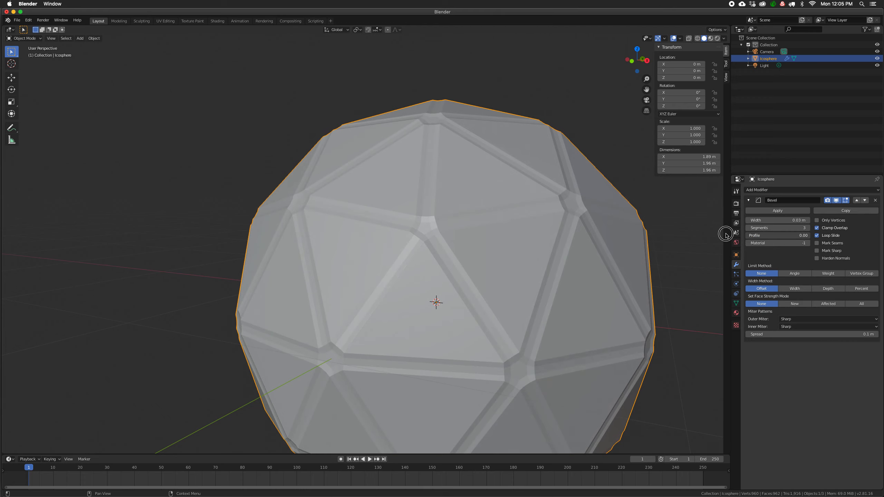
Try a bevel profile of 1.00 on the icosphere, return it to 0.00 and inspect the grooves.
{"action": "mouse_move", "coordinate": [580, 224]}
{"action": "middle_mouse_down"}
{"action": "mouse_move", "coordinate": [584, 217]}
{"action": "mouse_move", "coordinate": [577, 220]}
{"action": "middle_mouse_up"}
{"action": "left_click_drag", "start_coordinate": [758, 236], "coordinate": [837, 243]}
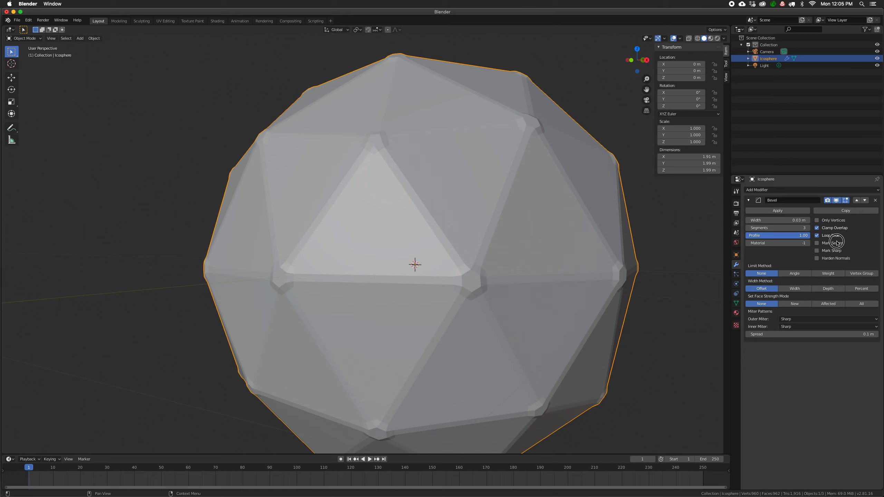
{"action": "left_click_drag", "start_coordinate": [836, 242], "coordinate": [759, 235]}
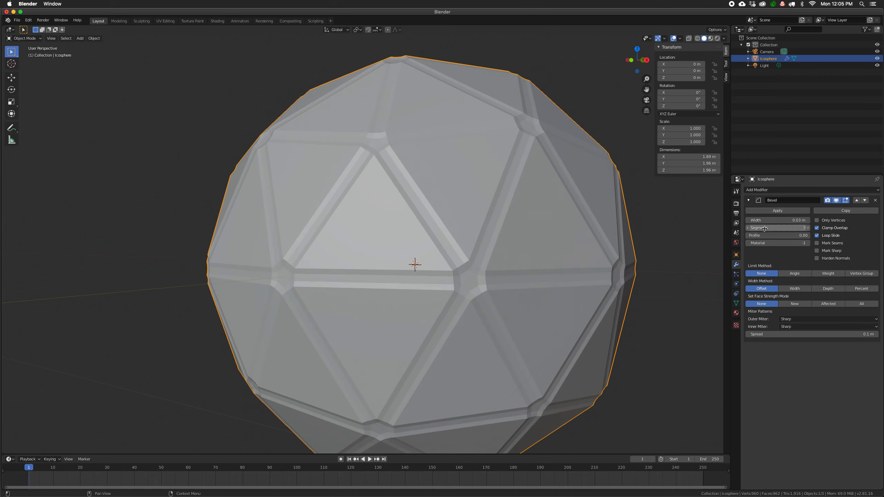
{"action": "scroll", "coordinate": [505, 234], "scroll_direction": "up", "scroll_amount": 3}
{"action": "scroll", "coordinate": [506, 233], "scroll_direction": "down", "scroll_amount": 3}
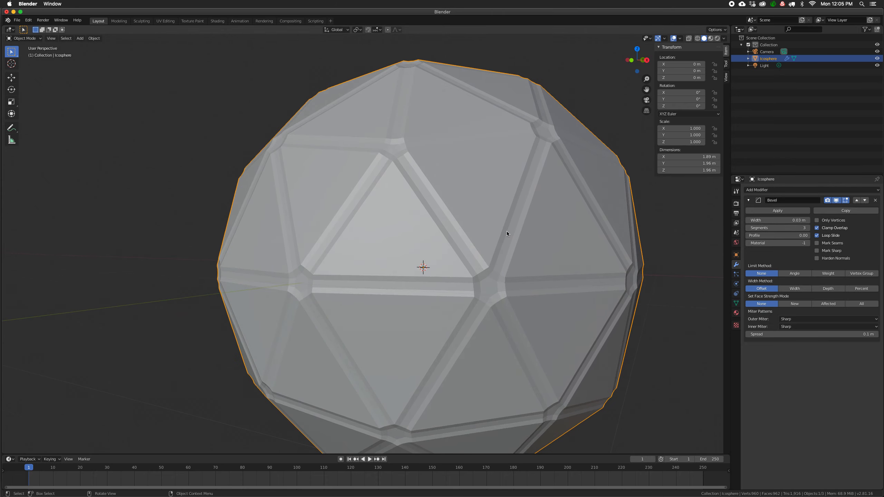
{"action": "scroll", "coordinate": [507, 231], "scroll_direction": "down", "scroll_amount": 4, "text": "ctrl"}
{"action": "scroll", "coordinate": [508, 233], "scroll_direction": "up", "scroll_amount": 2}
{"action": "middle_click_drag", "start_coordinate": [507, 232], "coordinate": [486, 213]}
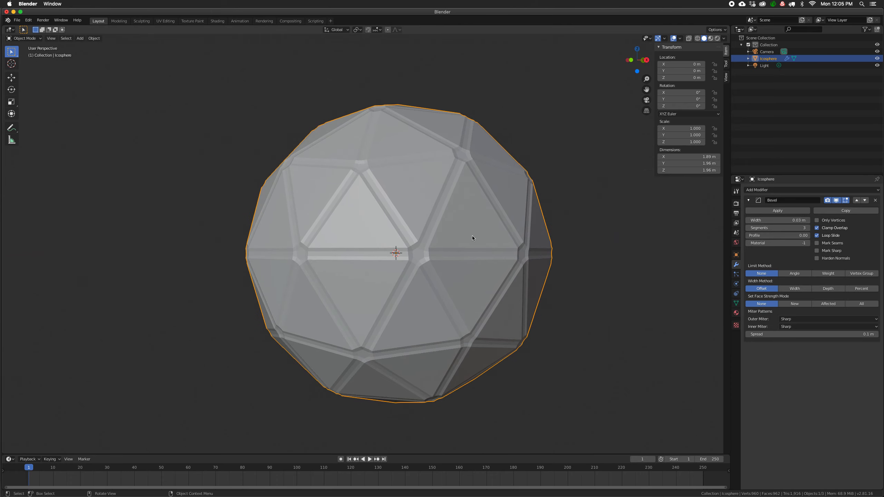
Enter Edit Mode on the icosphere and examine its original mesh beneath the bevel.
{"action": "key", "text": "Tab"}
{"action": "key", "text": "Tab"}
{"action": "key", "text": "Tab"}
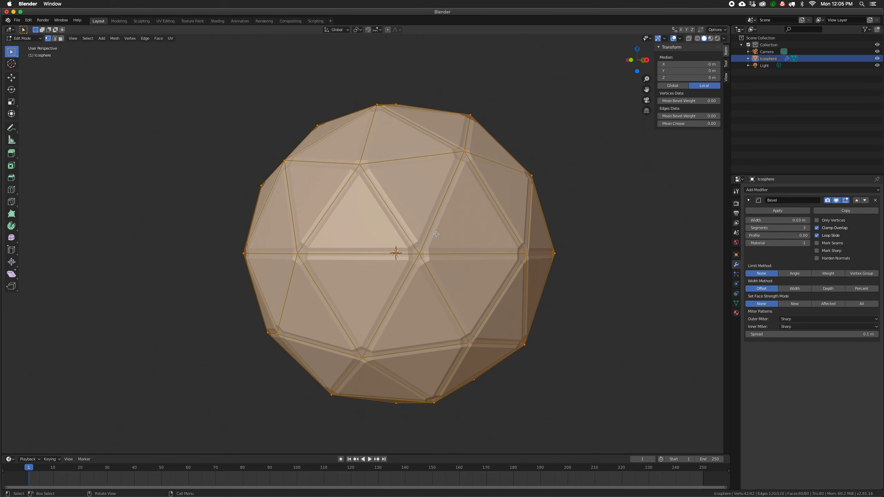
{"action": "middle_click_drag", "start_coordinate": [436, 234], "coordinate": [440, 232]}
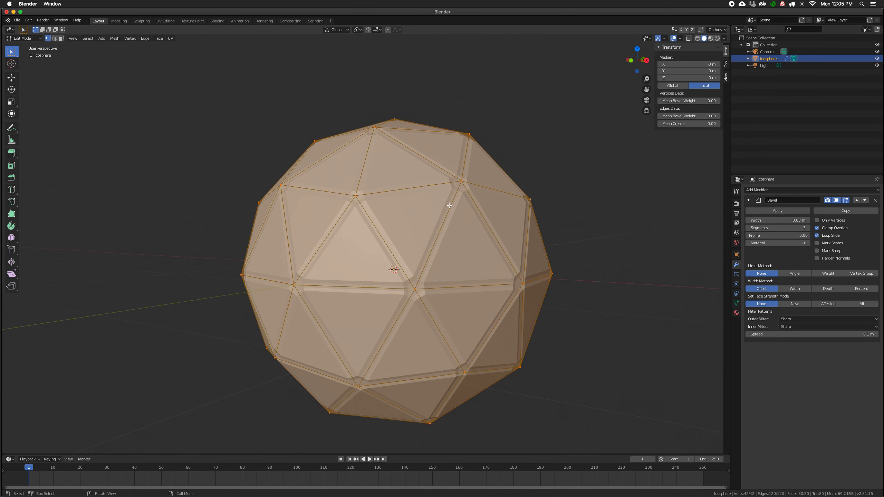
{"action": "middle_click_drag", "start_coordinate": [343, 300], "coordinate": [360, 288]}
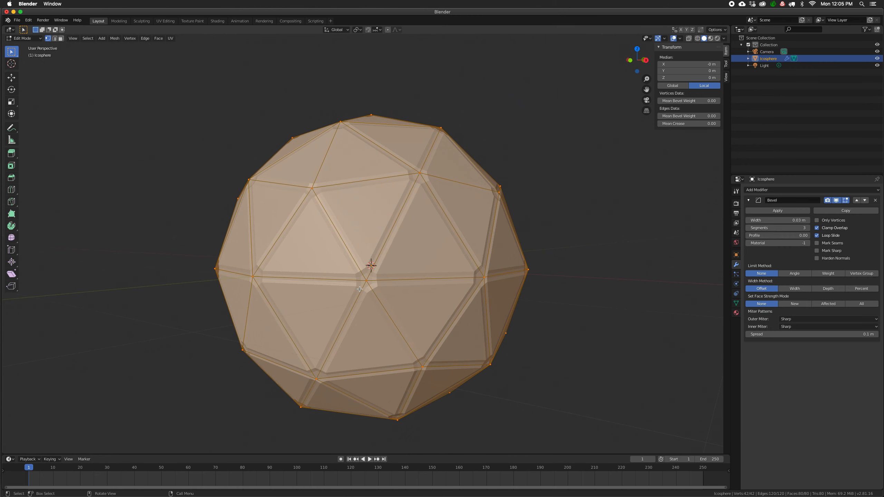
Try moving one upper vertex of the icosphere outward, undo the move and return to Object Mode.
{"action": "left_click", "coordinate": [248, 180]}
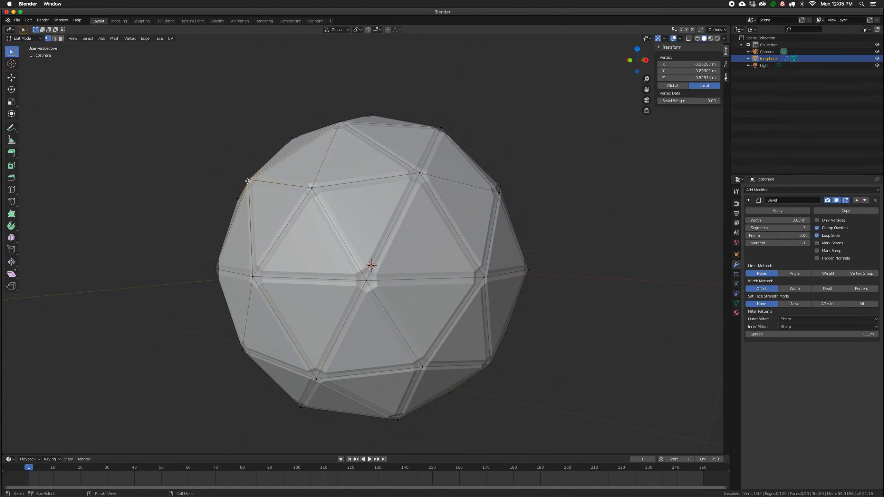
{"action": "key", "text": "g"}
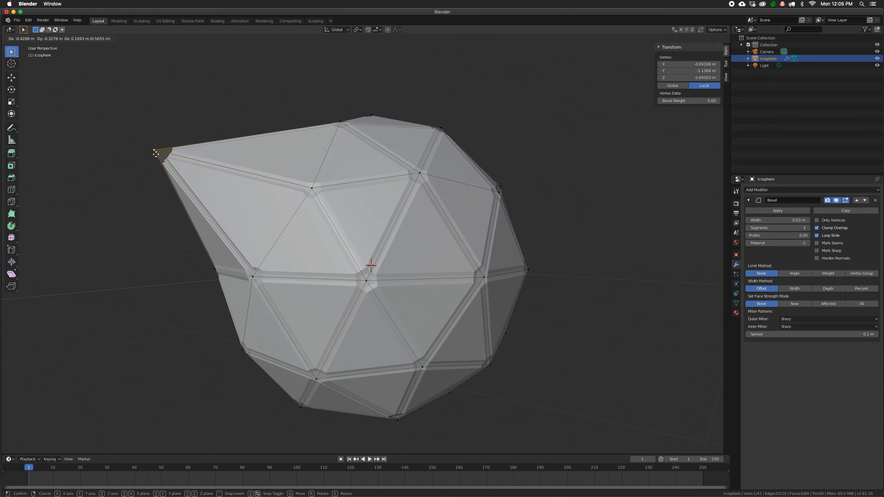
{"action": "left_click", "coordinate": [300, 216]}
{"action": "middle_click_drag", "start_coordinate": [301, 217], "coordinate": [439, 252]}
{"action": "key", "text": "ctrl+z"}
{"action": "key", "text": "Tab"}
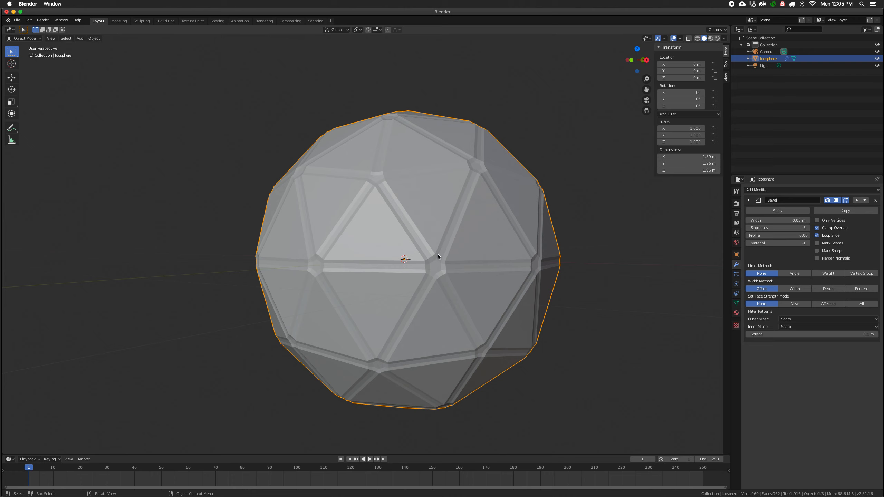
{"action": "key", "text": "Tab"}
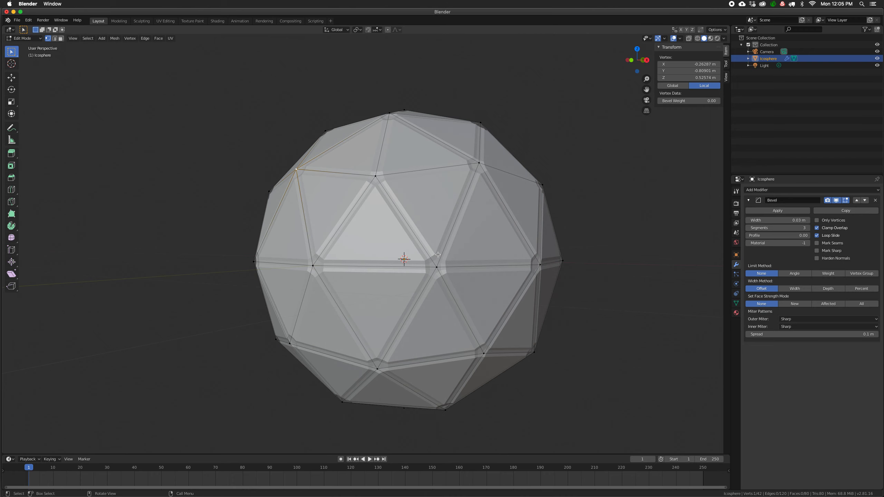
{"action": "key", "text": "Tab"}
Duplicate the icosphere and place the copy beside it at about X 1.81 m, Y 1.11 m, Z -0.06 m.
{"action": "scroll", "coordinate": [437, 254], "scroll_direction": "down", "scroll_amount": 4}
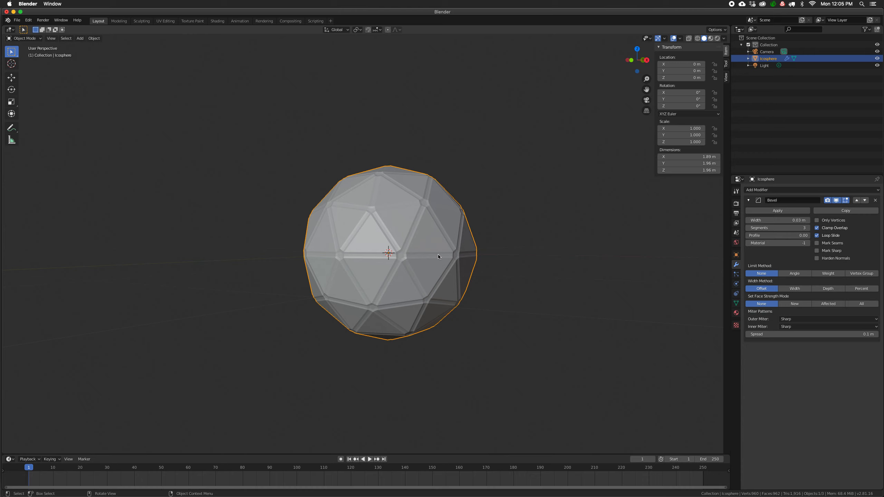
{"action": "key", "text": "shift+d"}
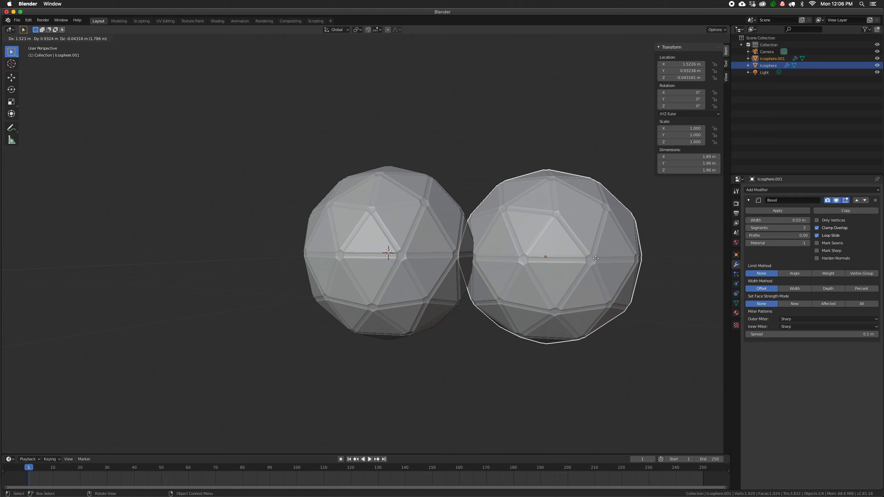
{"action": "left_click", "coordinate": [625, 261]}
{"action": "middle_click_drag", "start_coordinate": [623, 264], "coordinate": [298, 261], "text": "shift"}
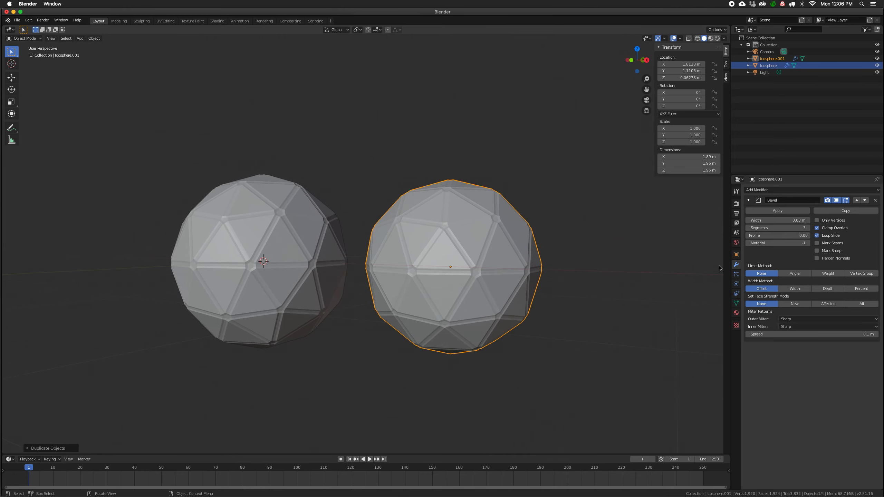
{"action": "middle_click_drag", "start_coordinate": [419, 252], "coordinate": [417, 253]}
Apply the Bevel modifier on the duplicated icosphere, keeping it live on the original.
{"action": "left_click", "coordinate": [261, 272]}
{"action": "key", "text": "Tab"}
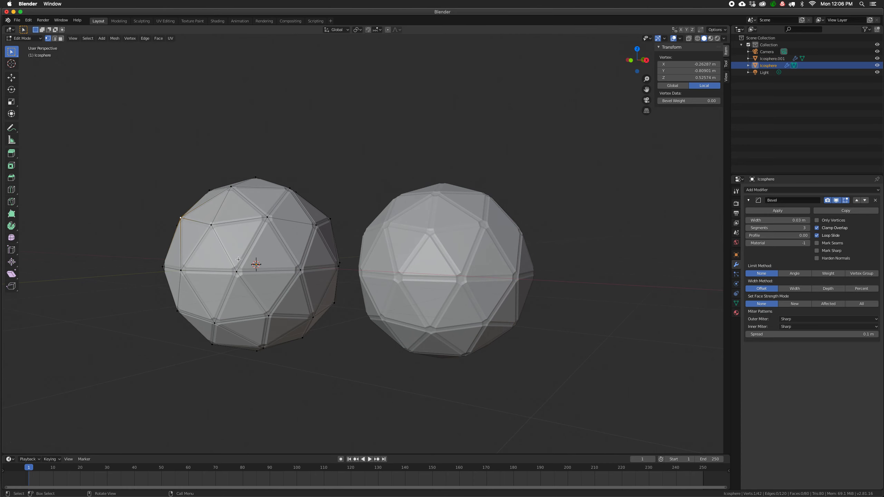
{"action": "key", "text": "Tab"}
{"action": "left_click", "coordinate": [442, 254]}
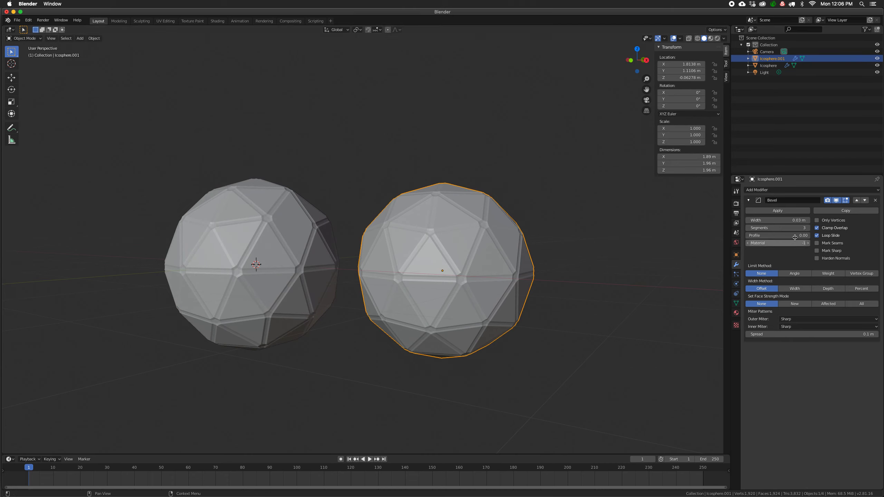
{"action": "left_click", "coordinate": [792, 211]}
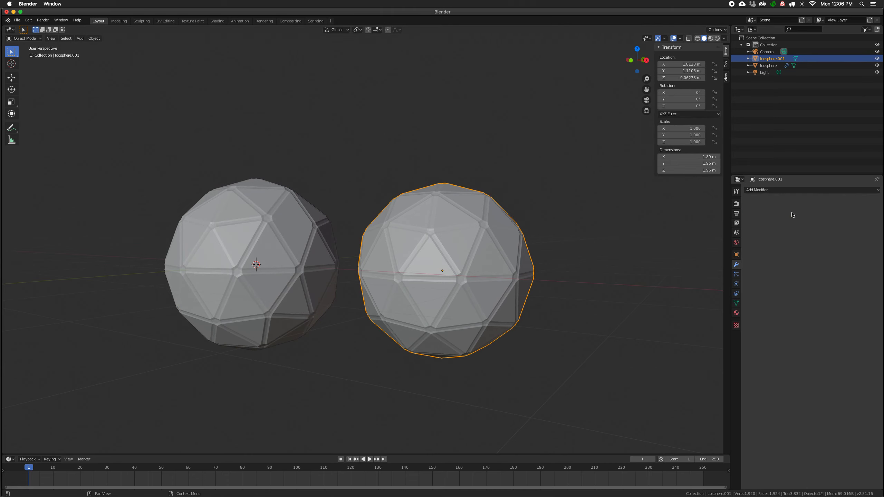
Compare the editable meshes of the duplicate with the applied bevel and the original icosphere in Edit Mode.
{"action": "key", "text": "Tab"}
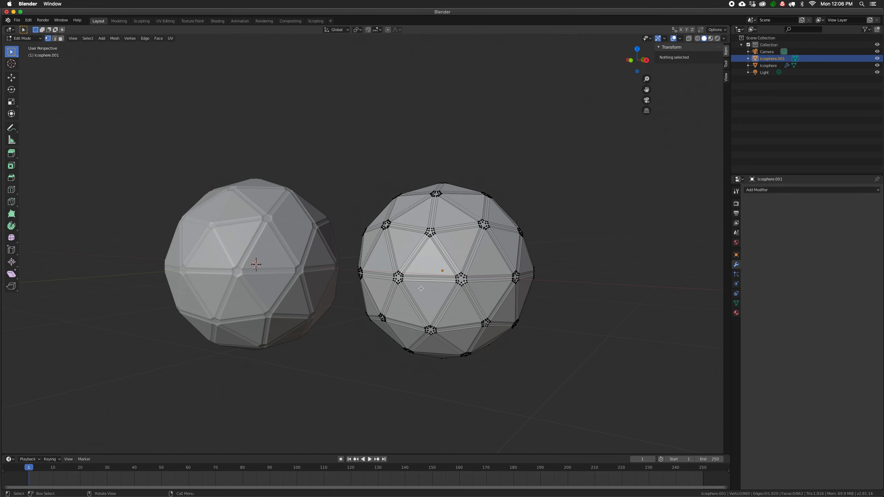
{"action": "key", "text": "Tab"}
{"action": "left_click", "coordinate": [212, 251]}
{"action": "key", "text": "Tab"}
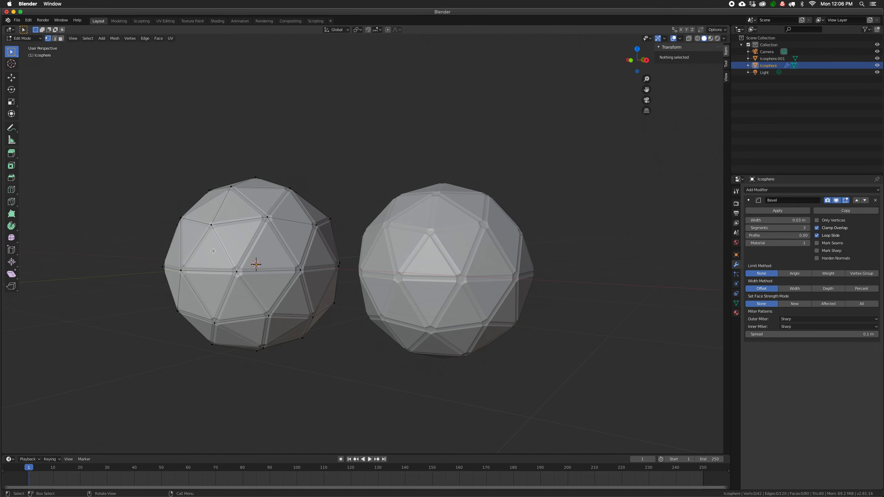
{"action": "key", "text": "Tab"}
{"action": "left_click", "coordinate": [441, 265]}
{"action": "key", "text": "Tab"}
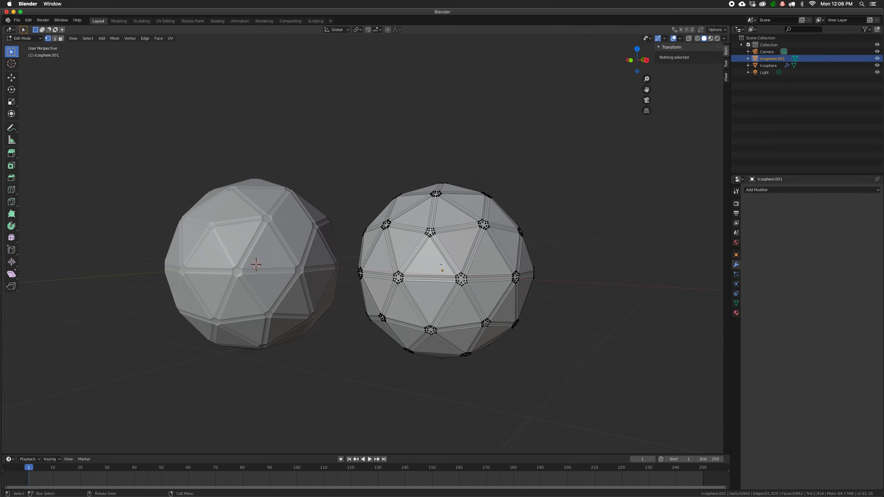
{"action": "scroll", "coordinate": [441, 264], "scroll_direction": "up", "scroll_amount": 3}
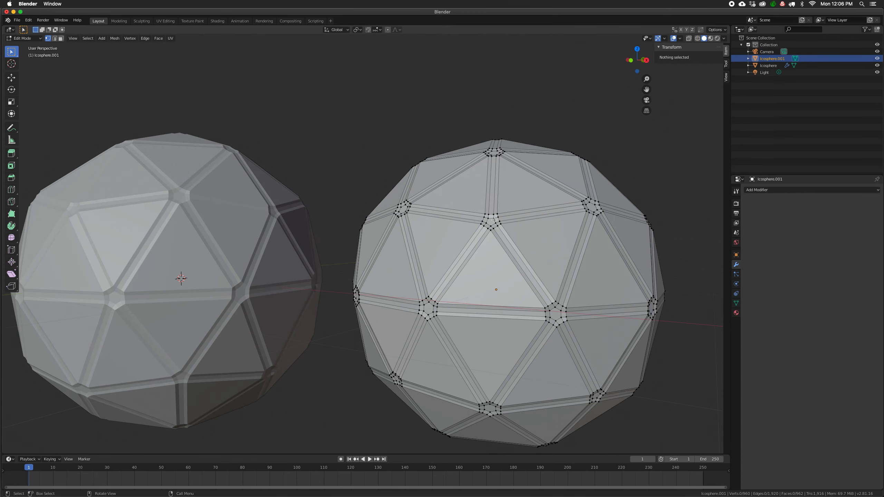
{"action": "middle_click_drag", "start_coordinate": [515, 234], "coordinate": [254, 256]}
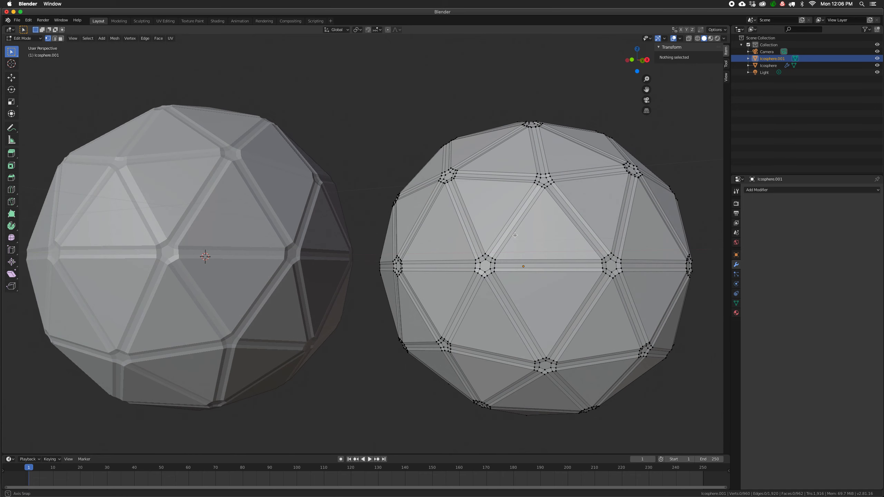
Examine the original icosphere's editable mesh with its unapplied bevel up close.
{"action": "key", "text": "Tab"}
{"action": "left_click", "coordinate": [240, 251]}
{"action": "key", "text": "Tab"}
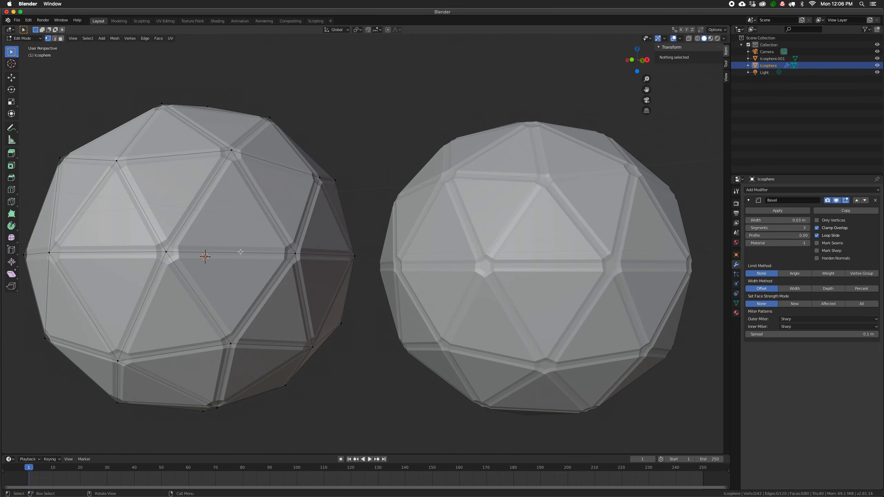
{"action": "middle_click_drag", "start_coordinate": [240, 252], "coordinate": [407, 270]}
{"action": "scroll", "coordinate": [248, 254], "scroll_direction": "down", "scroll_amount": 2}
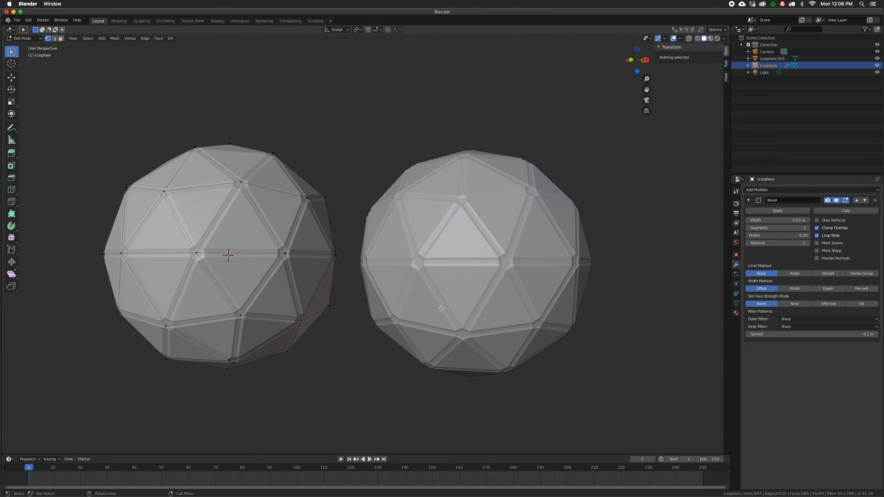
In Edit Mode, move one bevel-corner vertex of the duplicate to about X 0.39 m, Y -0.72 m, Z 0.58 m.
{"action": "key", "text": "Tab"}
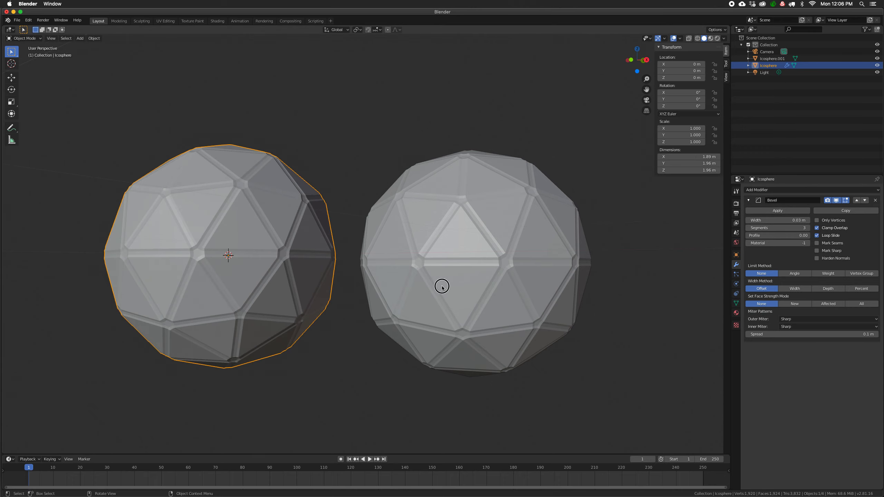
{"action": "left_click", "coordinate": [442, 284]}
{"action": "key", "text": "Tab"}
{"action": "middle_click_drag", "start_coordinate": [442, 284], "coordinate": [484, 291]}
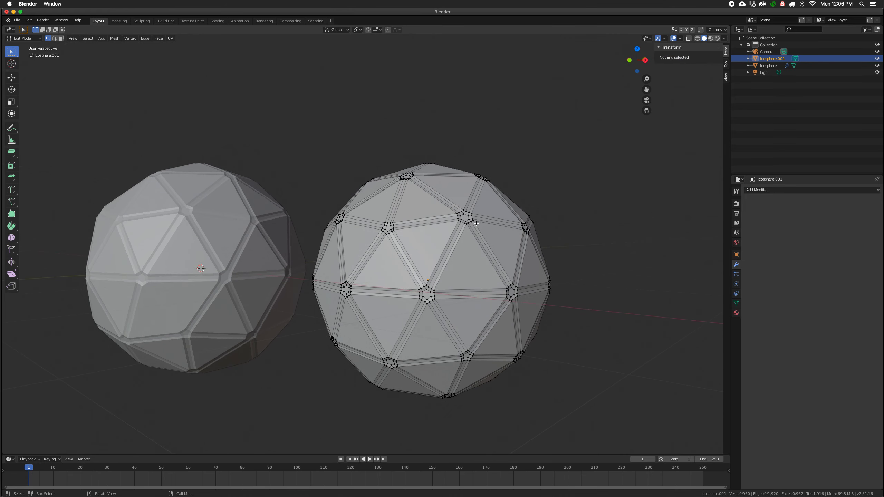
{"action": "scroll", "coordinate": [384, 263], "scroll_direction": "up", "scroll_amount": 3}
{"action": "scroll", "coordinate": [387, 261], "scroll_direction": "down", "scroll_amount": 1}
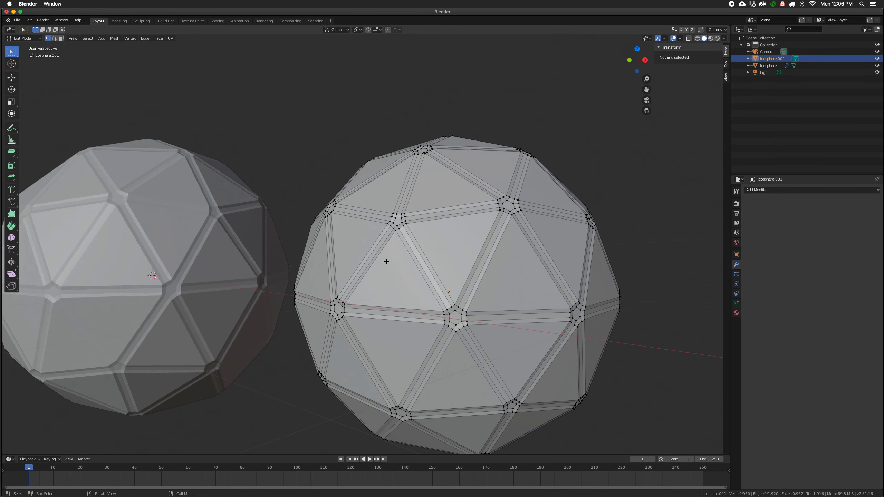
{"action": "left_click", "coordinate": [408, 216]}
{"action": "key", "text": "g"}
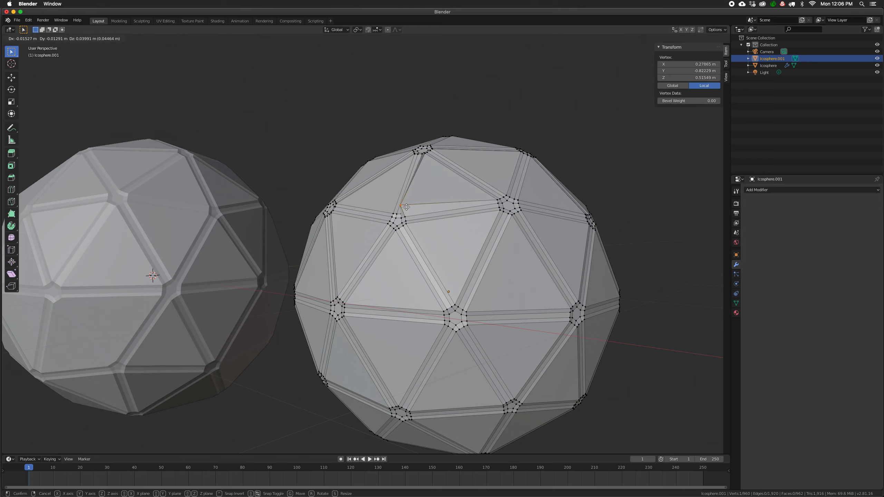
{"action": "left_click", "coordinate": [438, 195]}
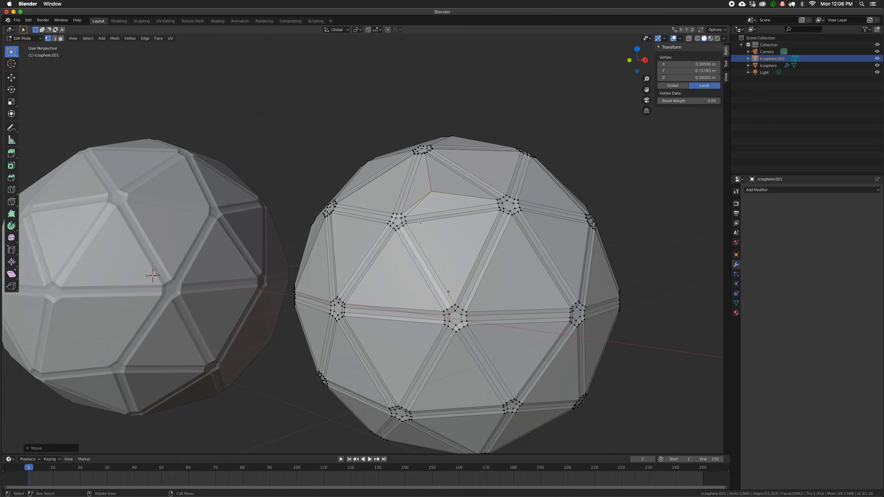
Undo the last vertex move on the duplicated icosphere and return to Object Mode.
{"action": "key", "text": "ctrl+z"}
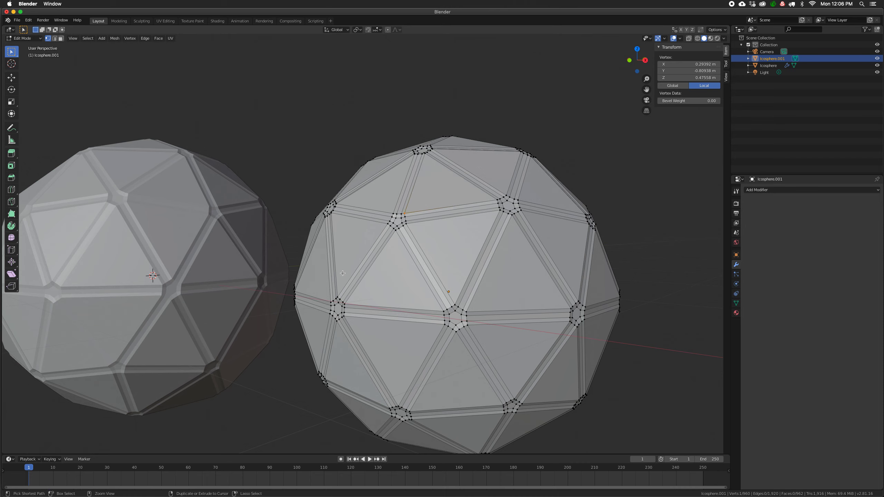
{"action": "key", "text": "Tab"}
{"action": "scroll", "coordinate": [478, 297], "scroll_direction": "down", "scroll_amount": 5}
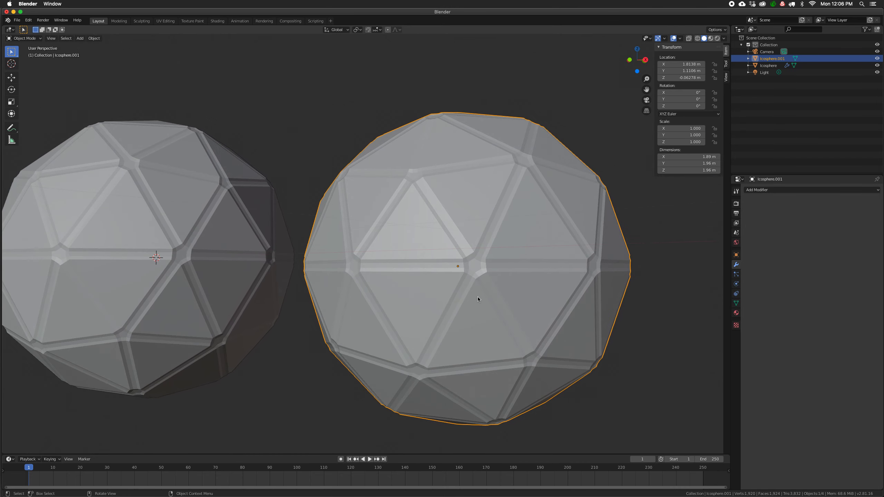
{"action": "scroll", "coordinate": [557, 261], "scroll_direction": "up", "scroll_amount": 3, "text": "shift"}
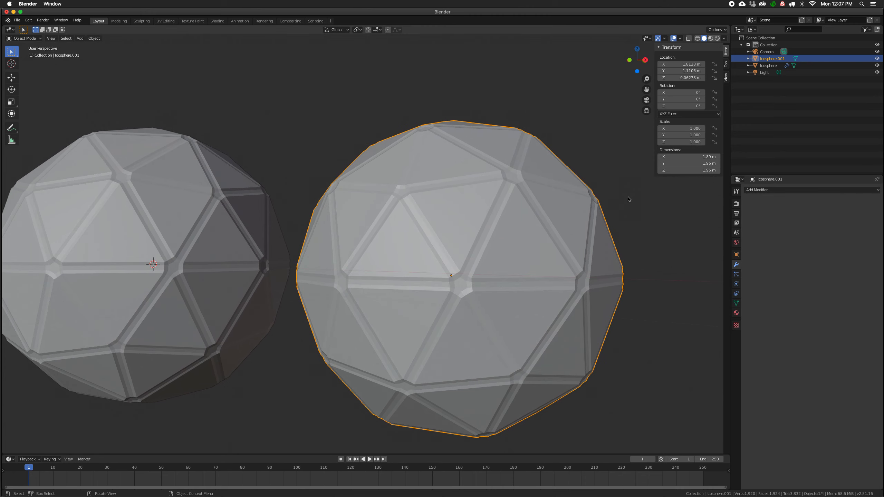
Delete the duplicated icosphere that has the bevel applied to its mesh.
{"action": "left_click", "coordinate": [198, 276]}
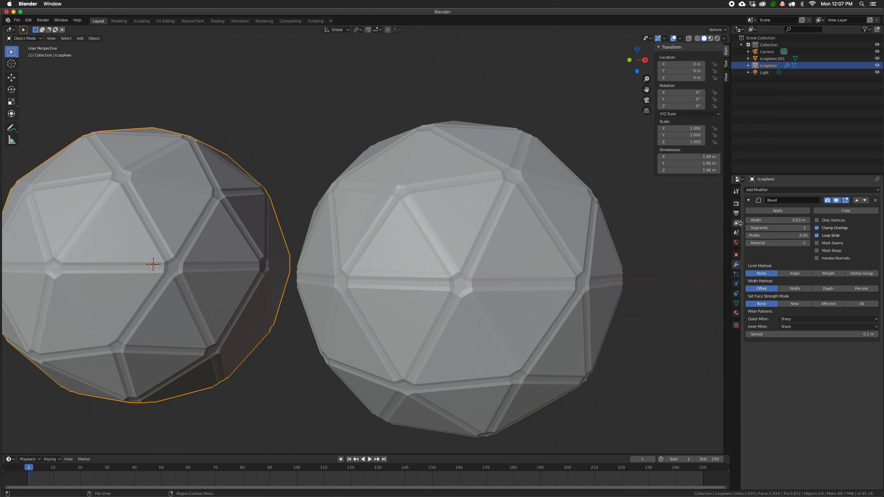
{"action": "scroll", "coordinate": [449, 260], "scroll_direction": "down", "scroll_amount": 3}
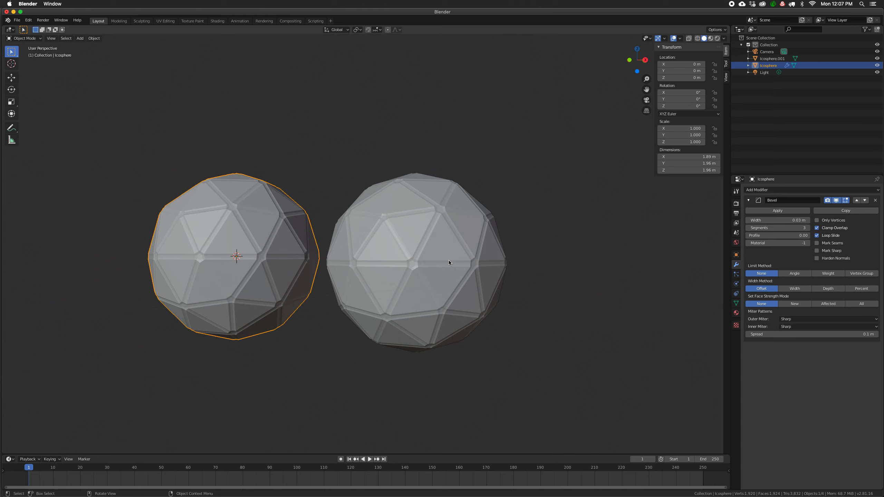
{"action": "scroll", "coordinate": [449, 260], "scroll_direction": "down", "scroll_amount": 2}
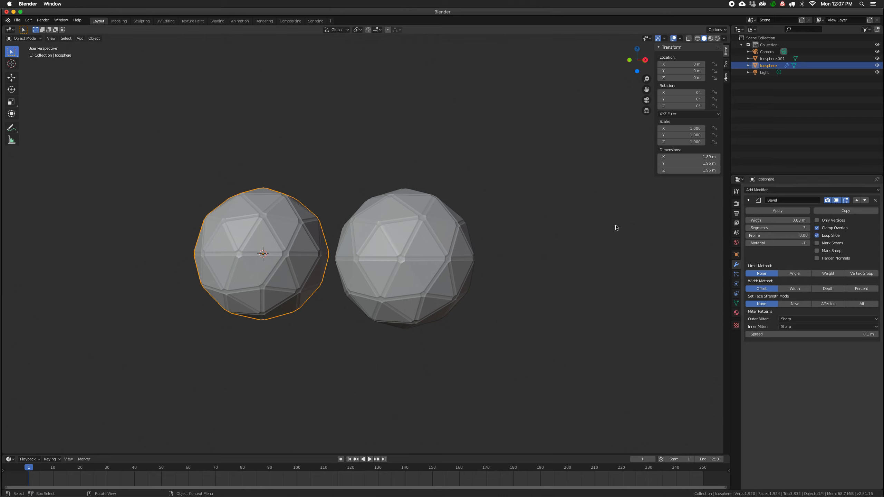
{"action": "left_click", "coordinate": [756, 189]}
{"action": "left_click", "coordinate": [381, 262]}
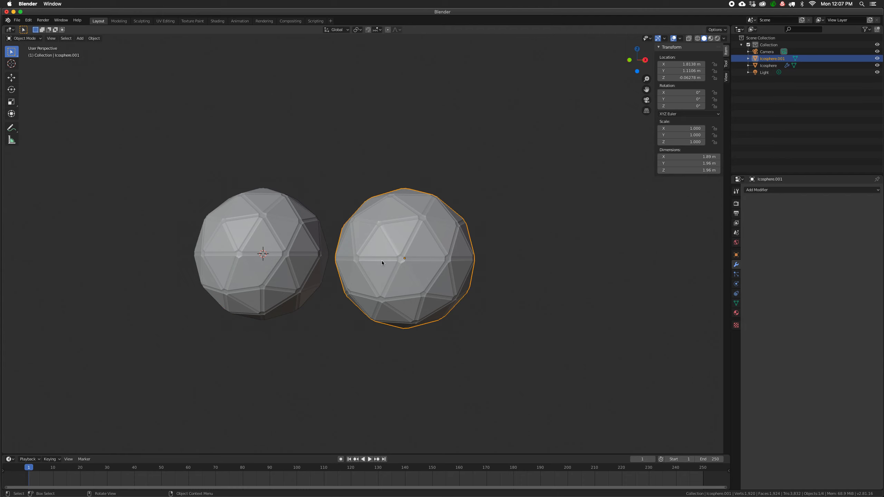
{"action": "key", "text": "x"}
{"action": "left_click", "coordinate": [380, 262]}
Remove the Bevel modifier from the original icosphere.
{"action": "left_click", "coordinate": [228, 264]}
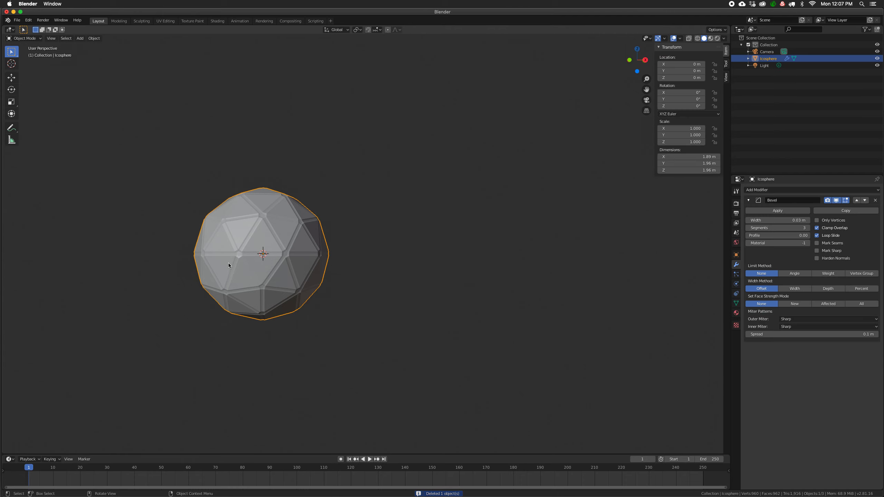
{"action": "left_click", "coordinate": [875, 200]}
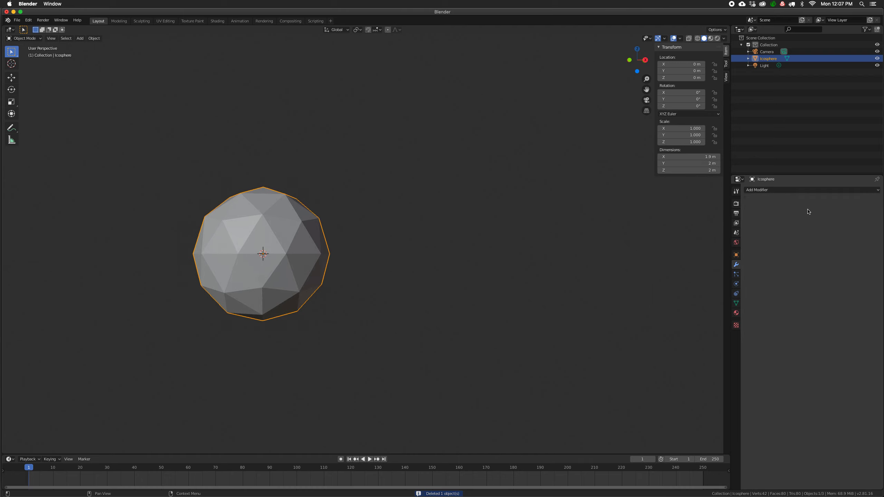
{"action": "middle_click_drag", "start_coordinate": [322, 255], "coordinate": [422, 264], "text": "shift"}
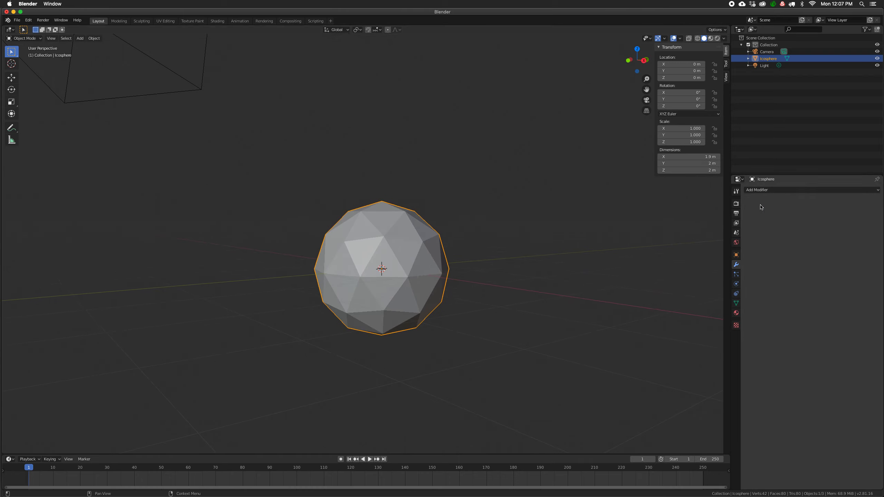
Add a Mirror modifier to the icosphere.
{"action": "left_click", "coordinate": [759, 191]}
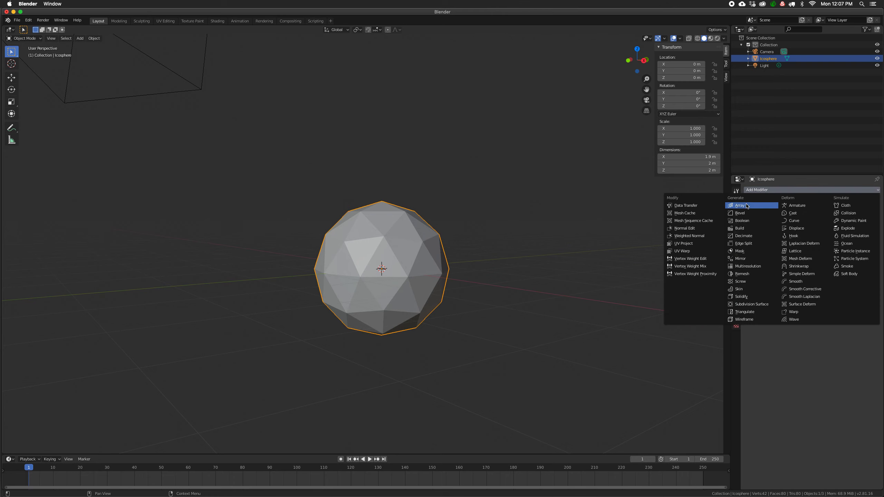
{"action": "left_click", "coordinate": [756, 261]}
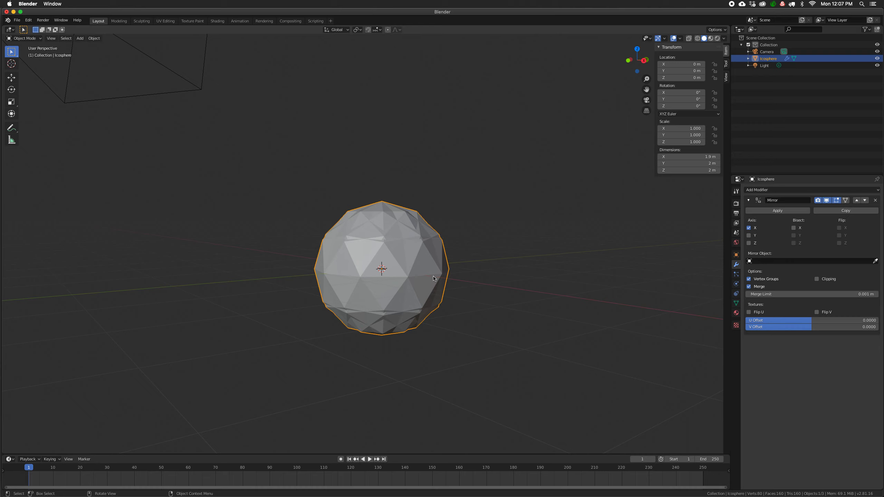
{"action": "middle_click_drag", "start_coordinate": [303, 276], "coordinate": [346, 272]}
{"action": "scroll", "coordinate": [346, 276], "scroll_direction": "up", "scroll_amount": 3}
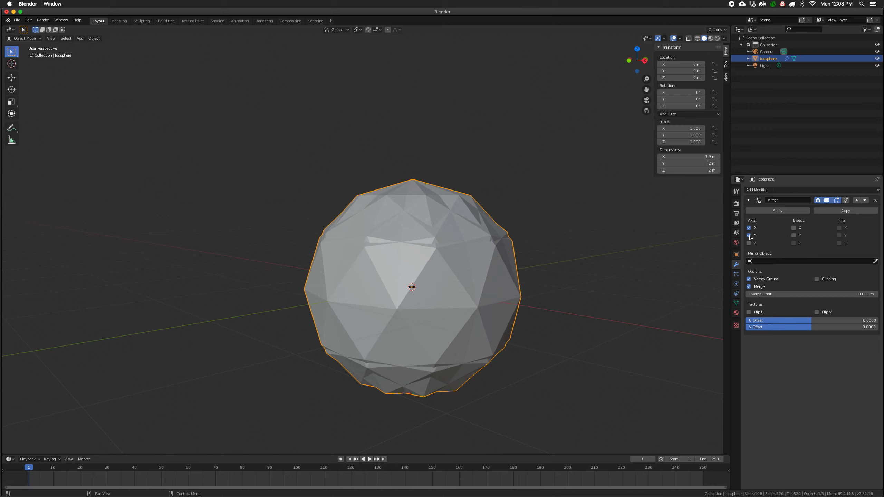
Try the Mirror modifier's X, Y and Z axes and X bisect option, leaving only the X axis enabled.
{"action": "left_click", "coordinate": [748, 236]}
{"action": "left_click", "coordinate": [749, 228]}
{"action": "left_click", "coordinate": [749, 236]}
{"action": "left_click", "coordinate": [749, 243]}
{"action": "left_click", "coordinate": [749, 243]}
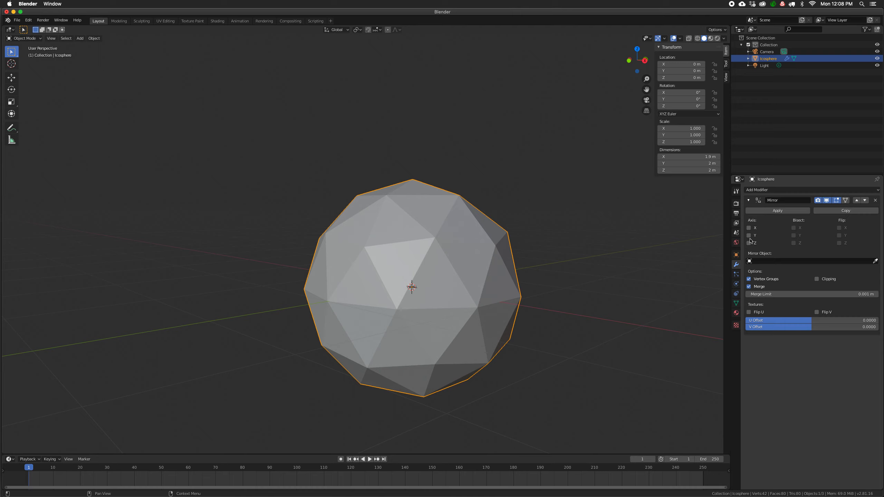
{"action": "left_click", "coordinate": [750, 228]}
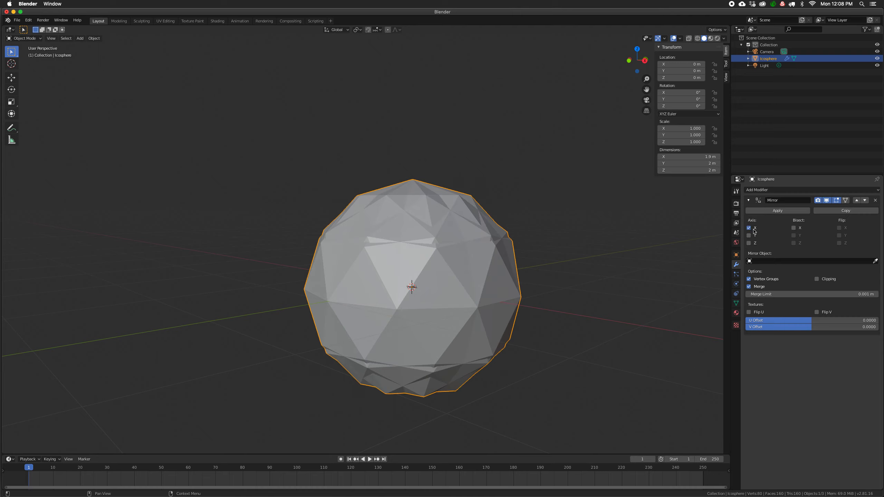
{"action": "left_click", "coordinate": [793, 229]}
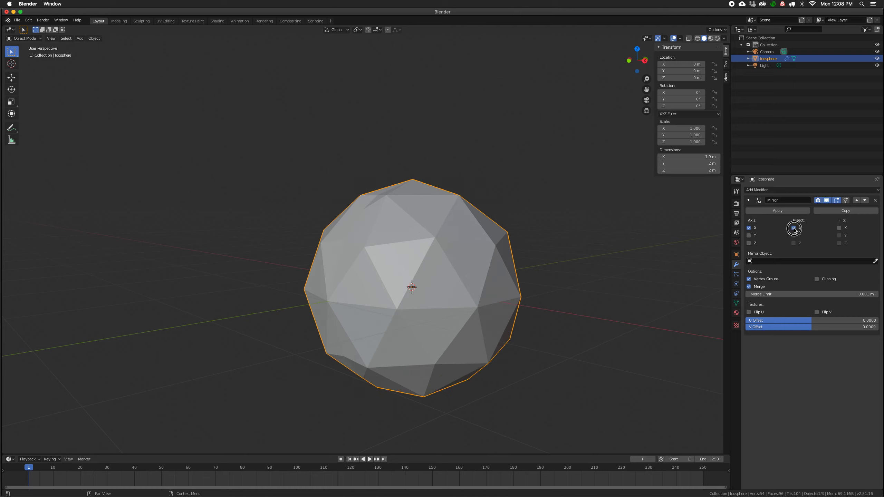
{"action": "left_click", "coordinate": [794, 228]}
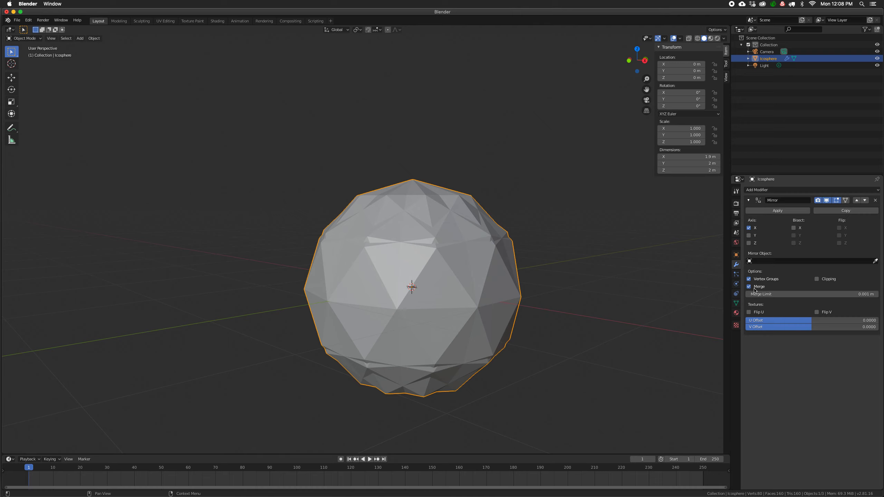
Examine the mirrored icosphere's overlapping faces up close and remove its Mirror modifier.
{"action": "middle_click_drag", "start_coordinate": [410, 287], "coordinate": [453, 271]}
{"action": "scroll", "coordinate": [430, 281], "scroll_direction": "up", "scroll_amount": 4}
{"action": "scroll", "coordinate": [456, 291], "scroll_direction": "down", "scroll_amount": 2}
{"action": "scroll", "coordinate": [453, 271], "scroll_direction": "up", "scroll_amount": 2}
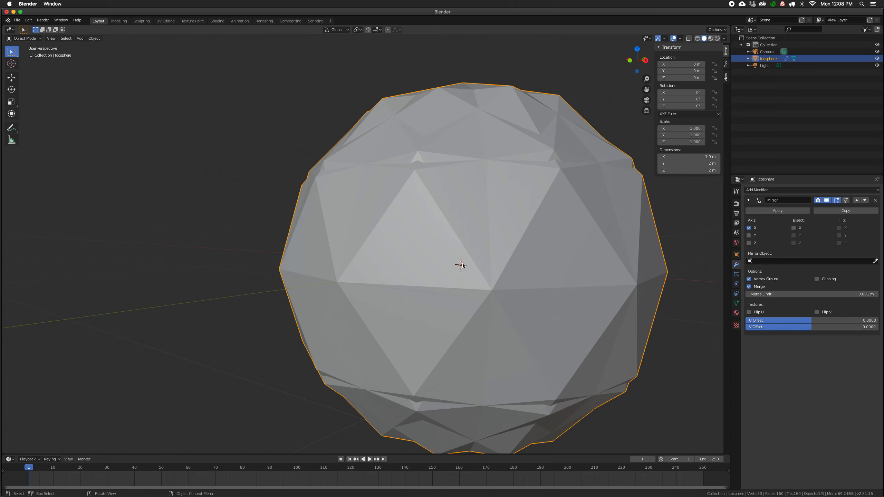
{"action": "scroll", "coordinate": [464, 265], "scroll_direction": "down", "scroll_amount": 3}
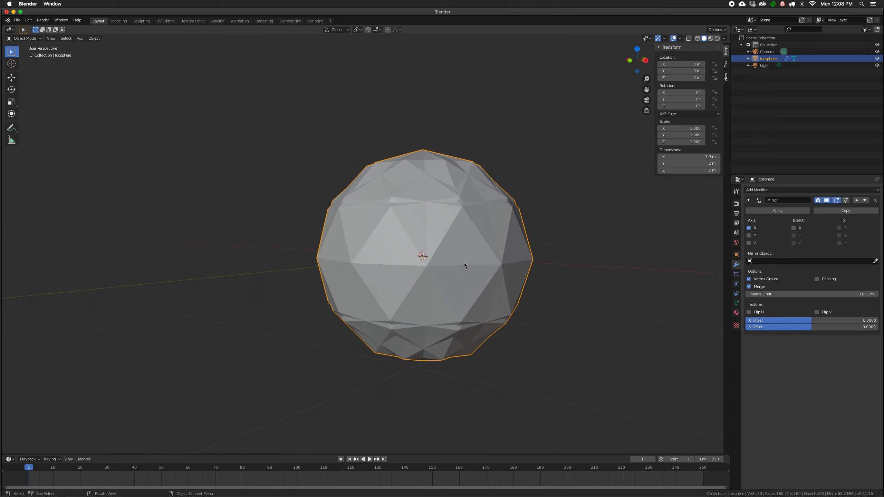
{"action": "scroll", "coordinate": [463, 263], "scroll_direction": "down", "scroll_amount": 3}
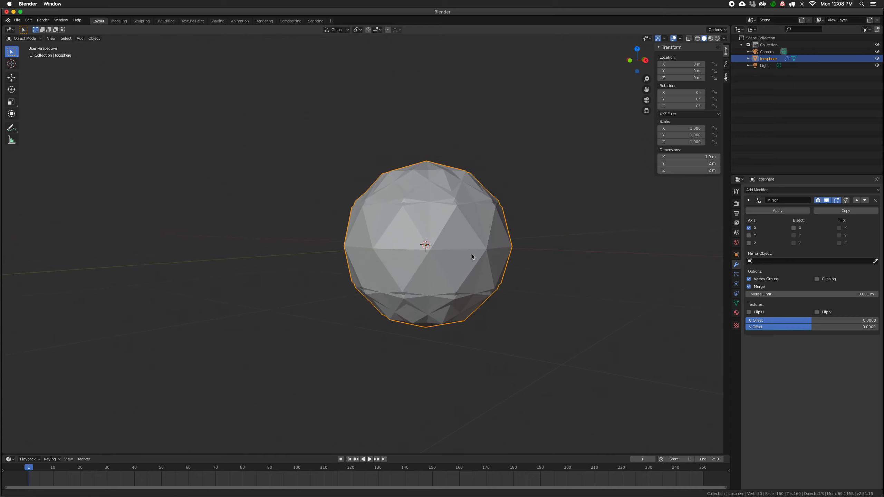
{"action": "mouse_move", "coordinate": [463, 259]}
{"action": "middle_mouse_down"}
{"action": "mouse_move", "coordinate": [446, 254]}
{"action": "mouse_move", "coordinate": [455, 256]}
{"action": "middle_mouse_up"}
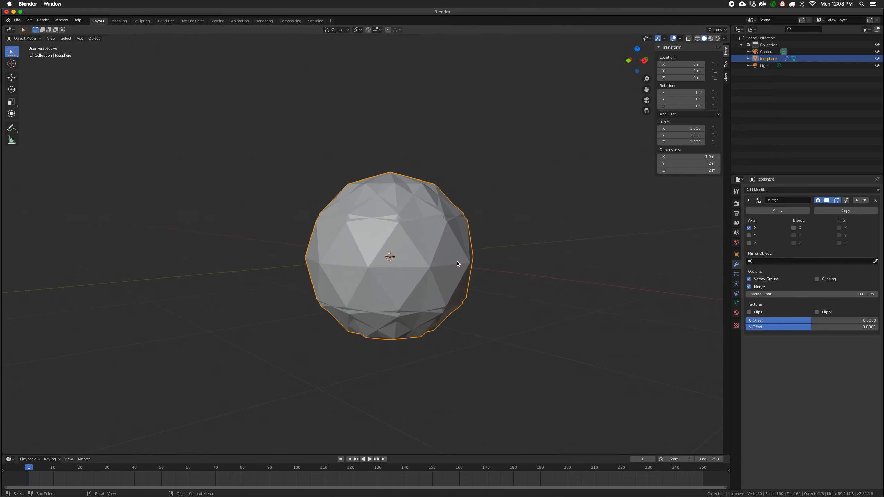
{"action": "left_click", "coordinate": [875, 201]}
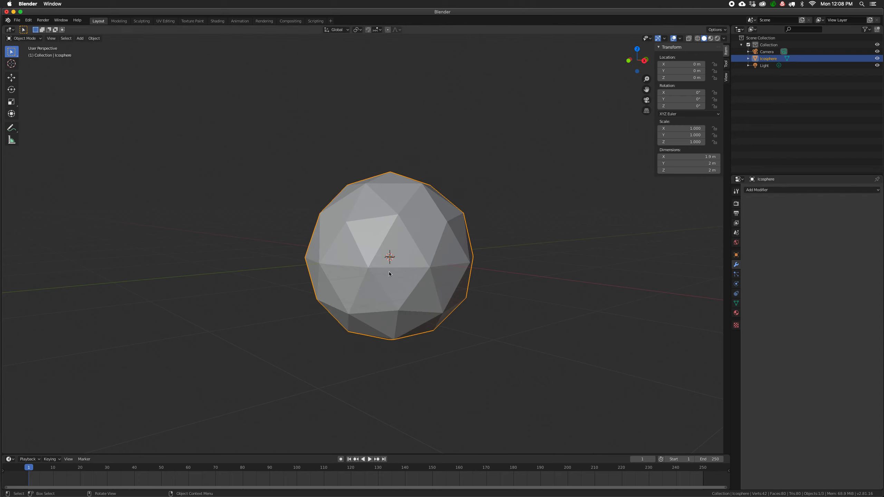
Move the icosphere off the world origin to about X -0.58 m, Y -0.70 m, Z 0.10 m.
{"action": "key", "text": "g"}
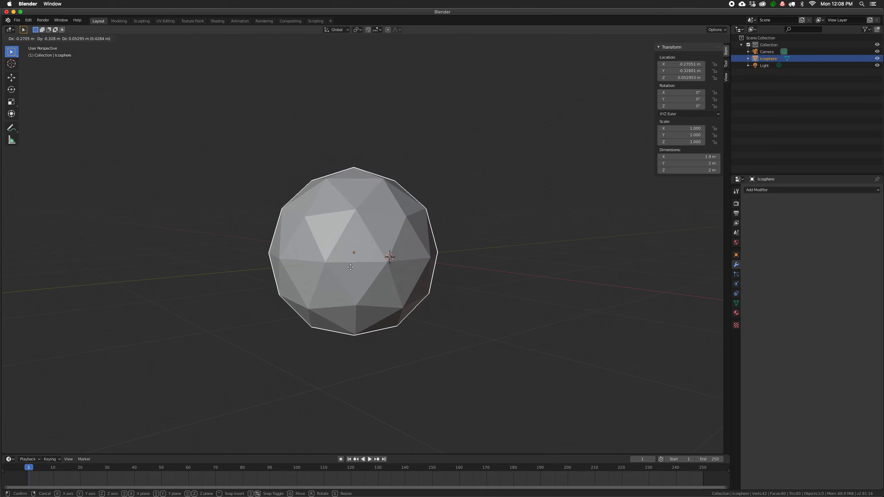
{"action": "left_click", "coordinate": [312, 264]}
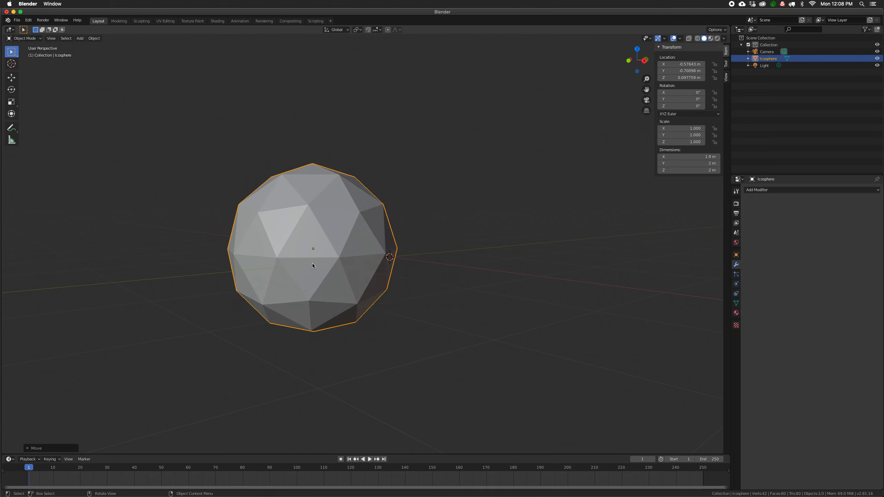
{"action": "left_click", "coordinate": [748, 190]}
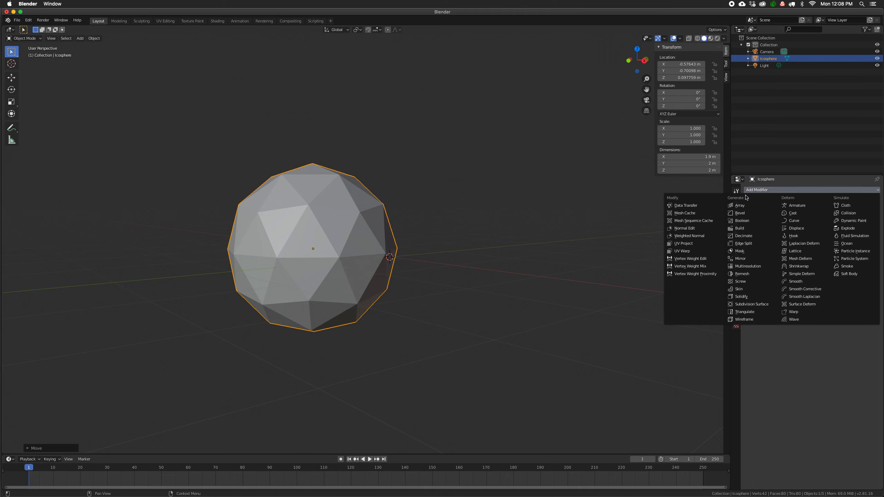
{"action": "left_click", "coordinate": [740, 258]}
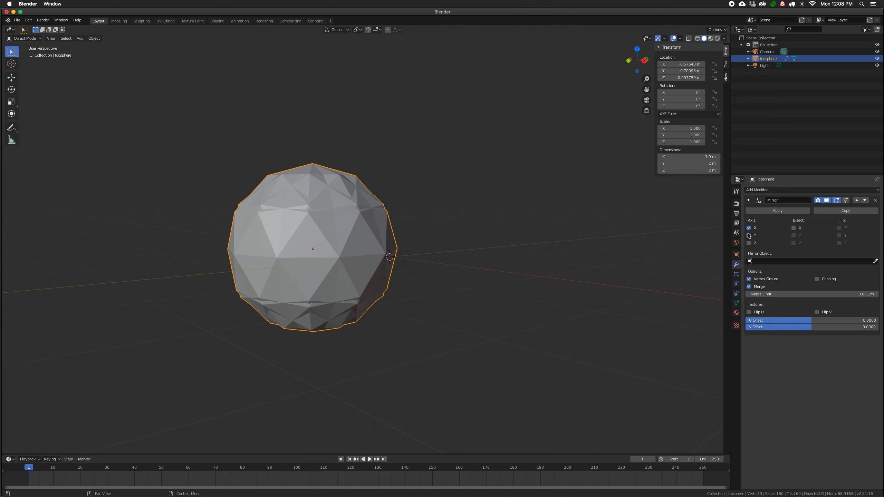
{"action": "left_click", "coordinate": [876, 200]}
In Edit Mode, snap the 3D cursor to the icosphere's outermost vertex on the positive X side, using the front view.
{"action": "mouse_move", "coordinate": [425, 232]}
{"action": "middle_mouse_down"}
{"action": "mouse_move", "coordinate": [396, 239]}
{"action": "mouse_move", "coordinate": [416, 242]}
{"action": "middle_mouse_up"}
{"action": "key", "text": "Tab"}
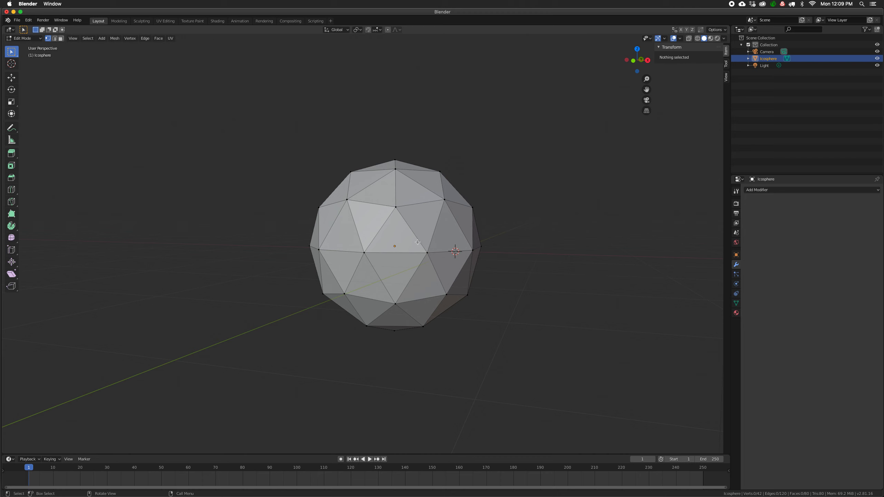
{"action": "key", "text": "KP_1"}
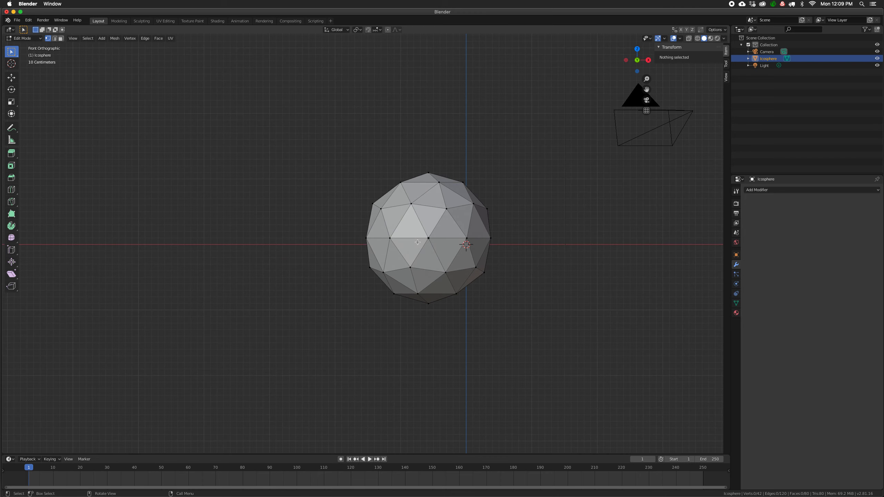
{"action": "left_click", "coordinate": [490, 238]}
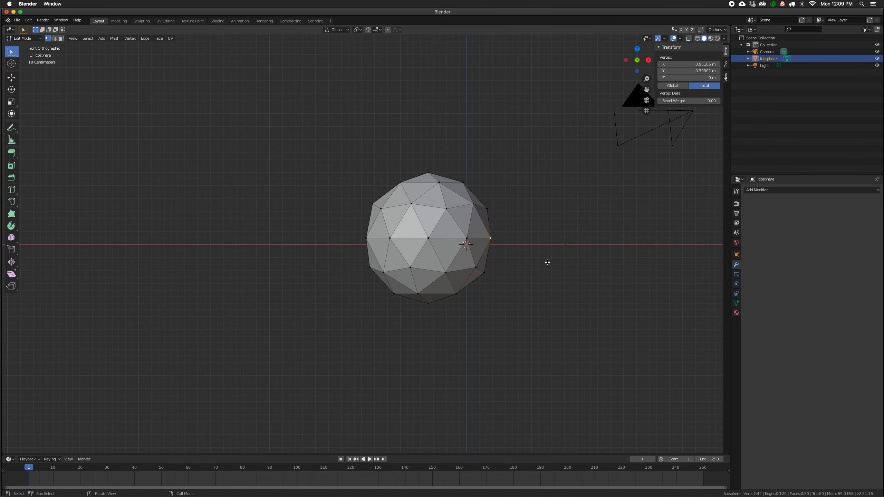
{"action": "right_click", "coordinate": [491, 241]}
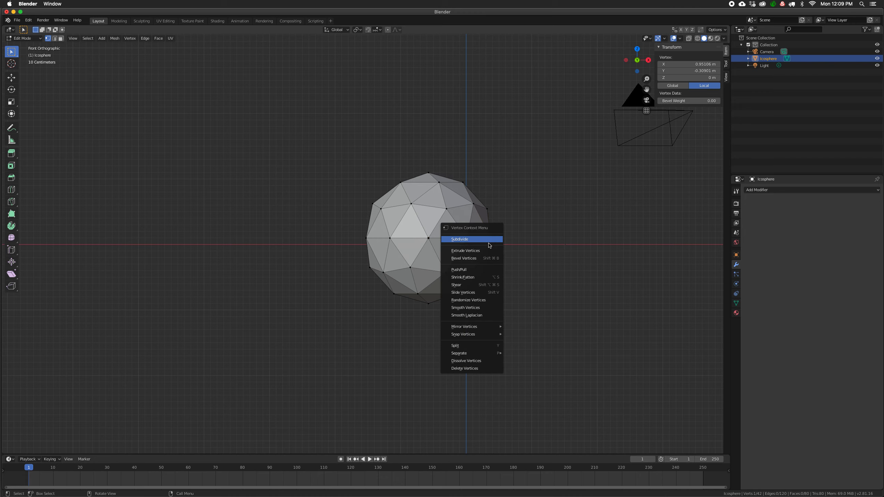
{"action": "mouse_move", "coordinate": [477, 334]}
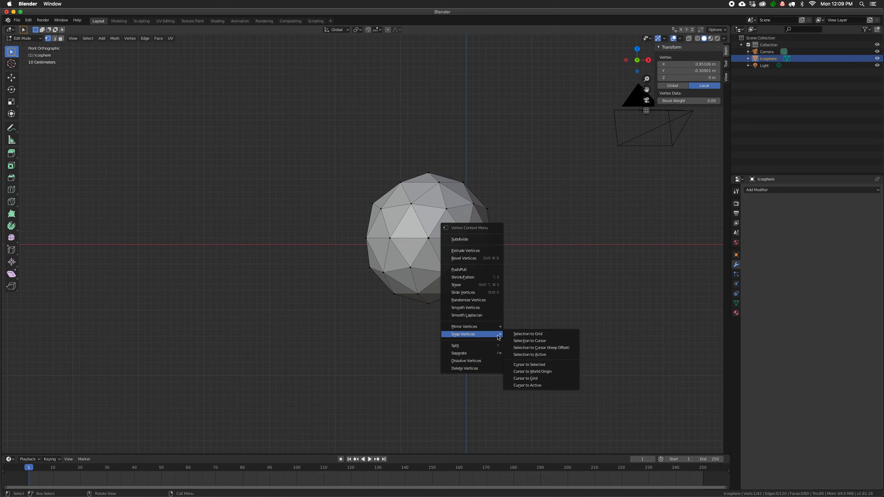
{"action": "left_click", "coordinate": [549, 364]}
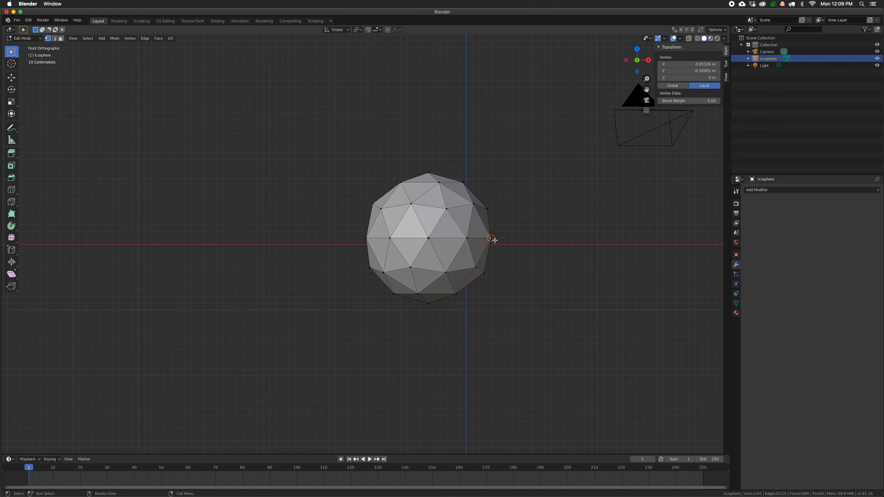
Back in Object Mode, set the icosphere's origin to the 3D cursor.
{"action": "key", "text": "Tab"}
{"action": "right_click", "coordinate": [450, 243]}
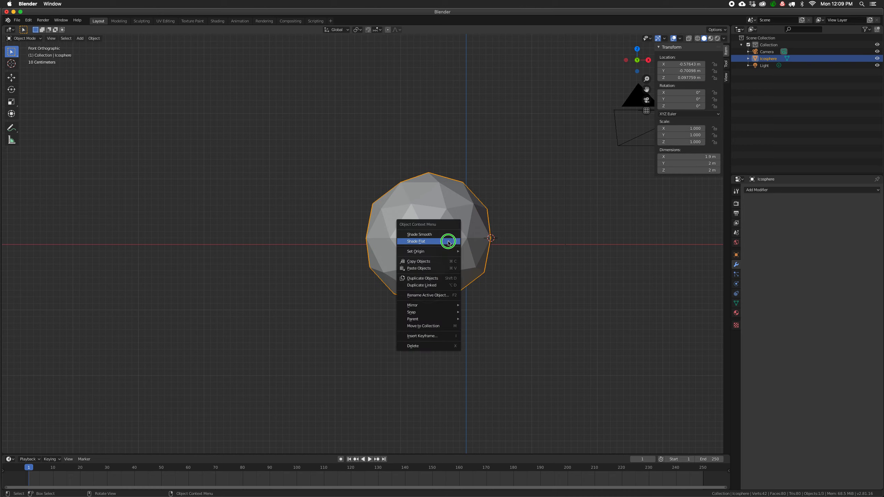
{"action": "mouse_move", "coordinate": [454, 251]}
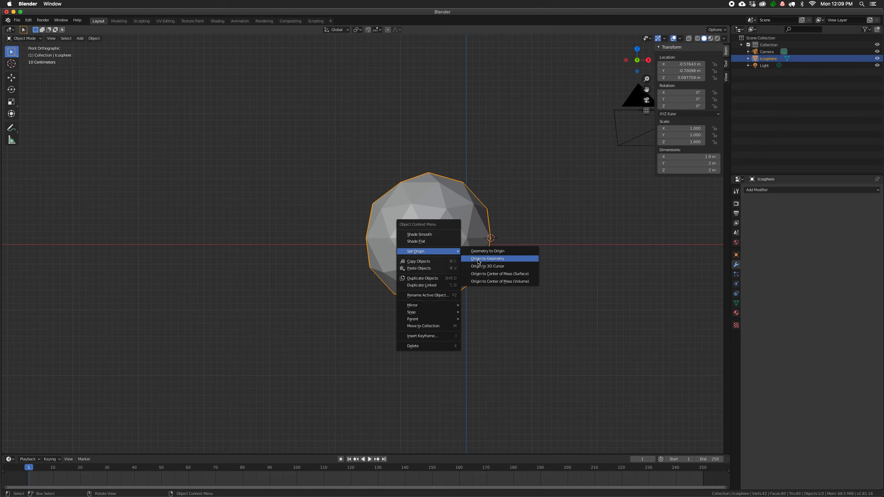
{"action": "left_click", "coordinate": [487, 266]}
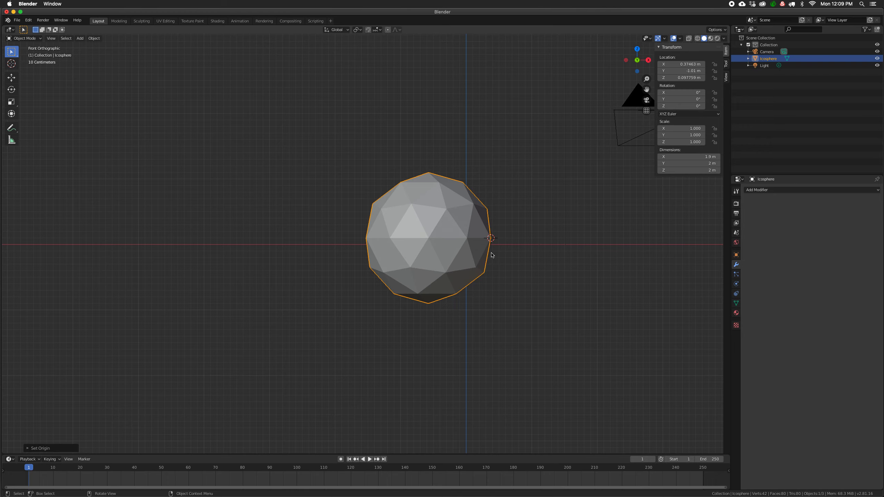
Add a Mirror modifier on the X axis to the icosphere with its repositioned origin.
{"action": "middle_click_drag", "start_coordinate": [490, 255], "coordinate": [724, 228]}
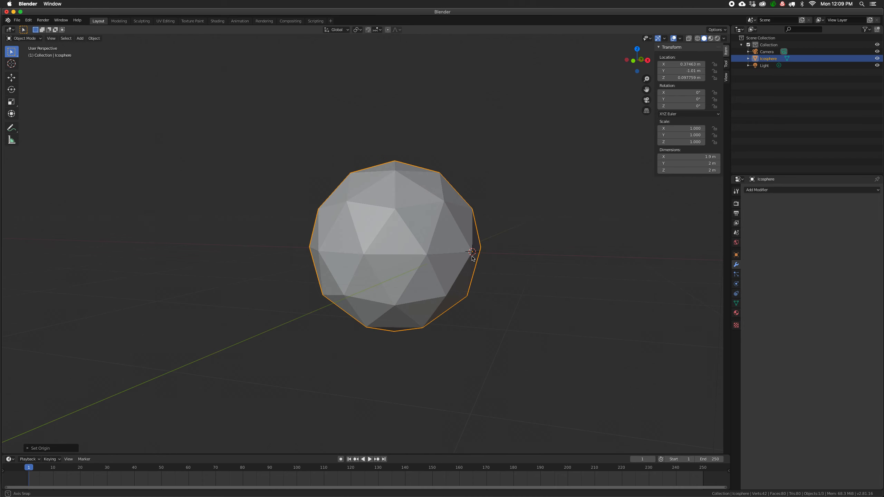
{"action": "left_click", "coordinate": [746, 189]}
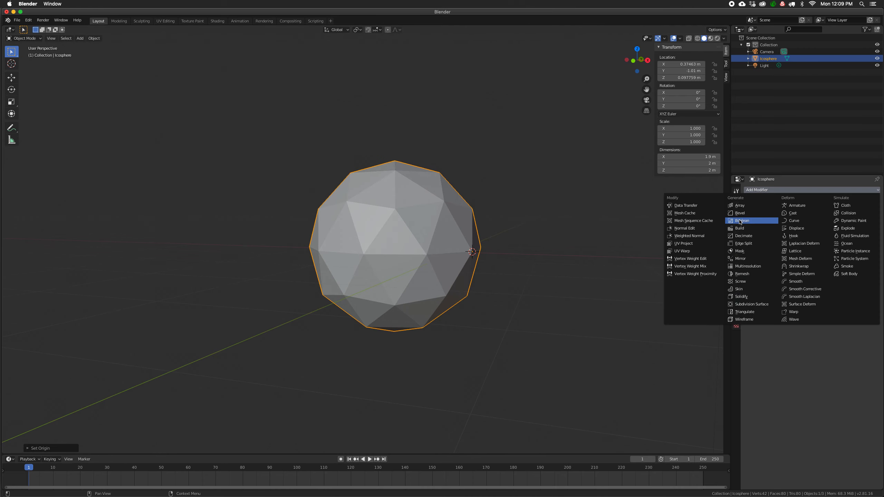
{"action": "left_click", "coordinate": [740, 258]}
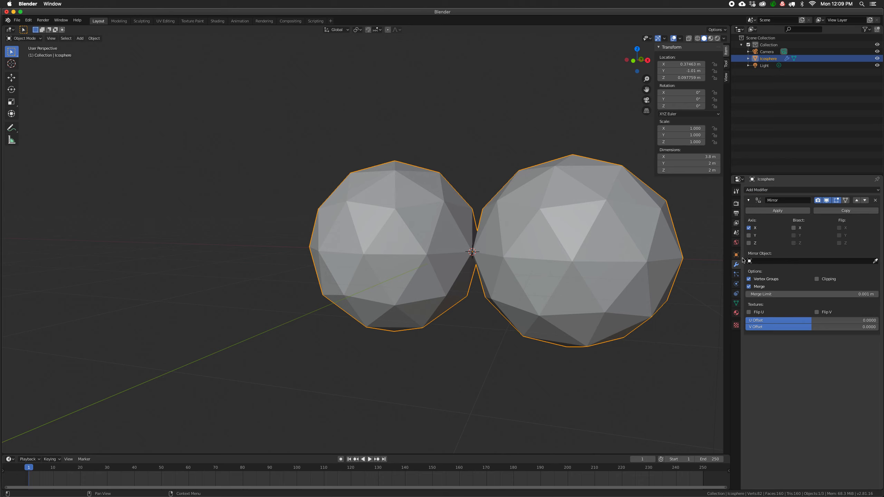
{"action": "middle_click_drag", "start_coordinate": [517, 273], "coordinate": [560, 241]}
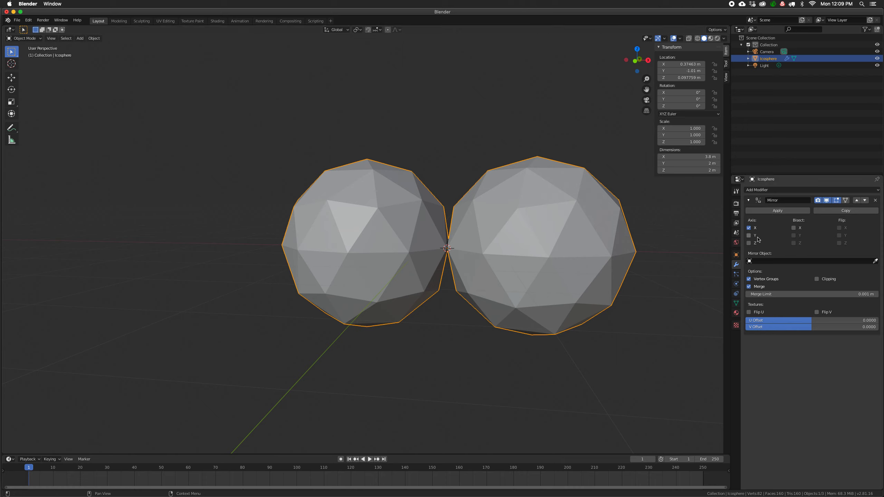
Place the 3D cursor in empty space beyond the icosphere's negative X side, and undo and re-add the Mirror modifier.
{"action": "right_click", "coordinate": [245, 252], "text": "shift"}
{"action": "key", "text": "ctrl+z"}
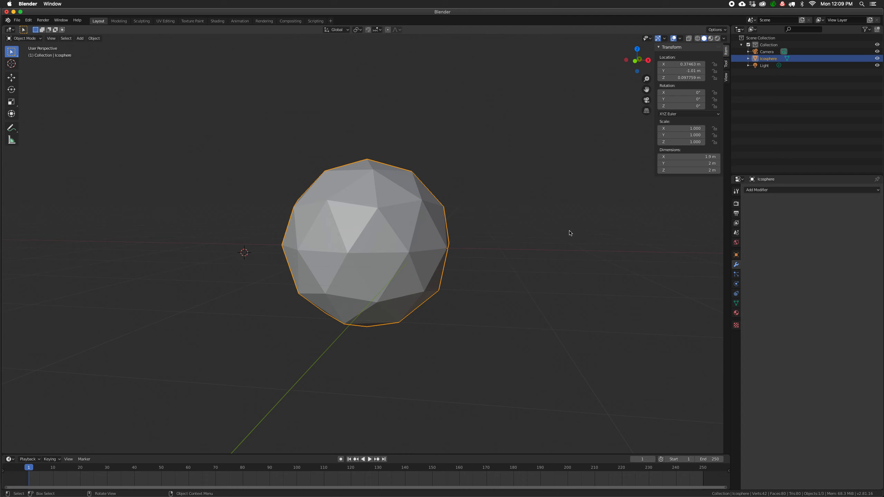
{"action": "left_click", "coordinate": [761, 190]}
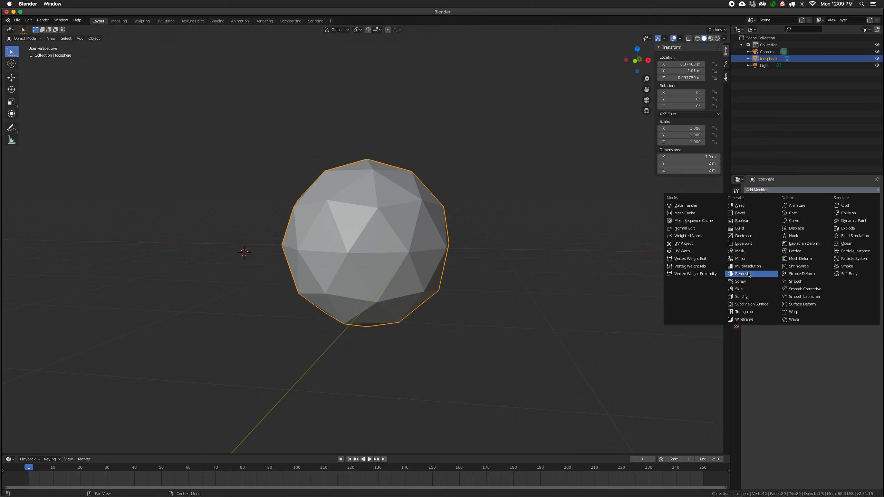
{"action": "left_click", "coordinate": [743, 258]}
{"action": "middle_click_drag", "start_coordinate": [444, 256], "coordinate": [487, 236]}
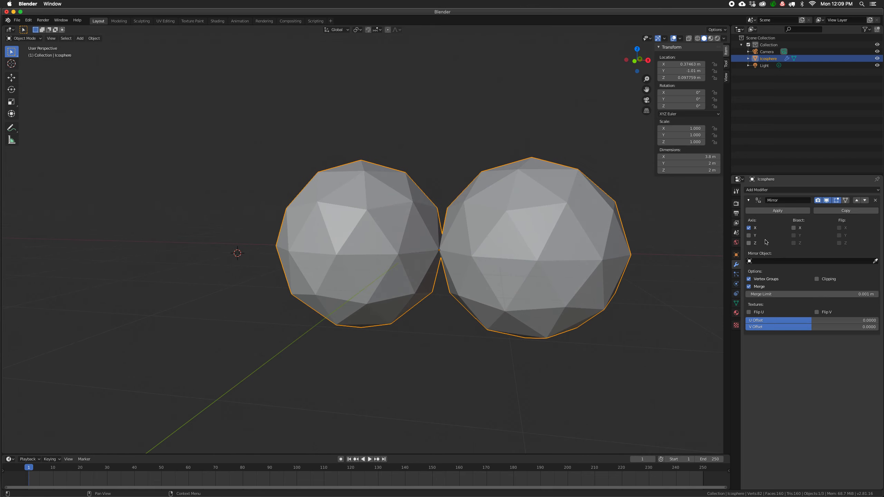
Try the Mirror modifier on the Y axis alone and on the Z axis alone, and return it to the X axis.
{"action": "left_click", "coordinate": [749, 227]}
{"action": "left_click", "coordinate": [749, 235]}
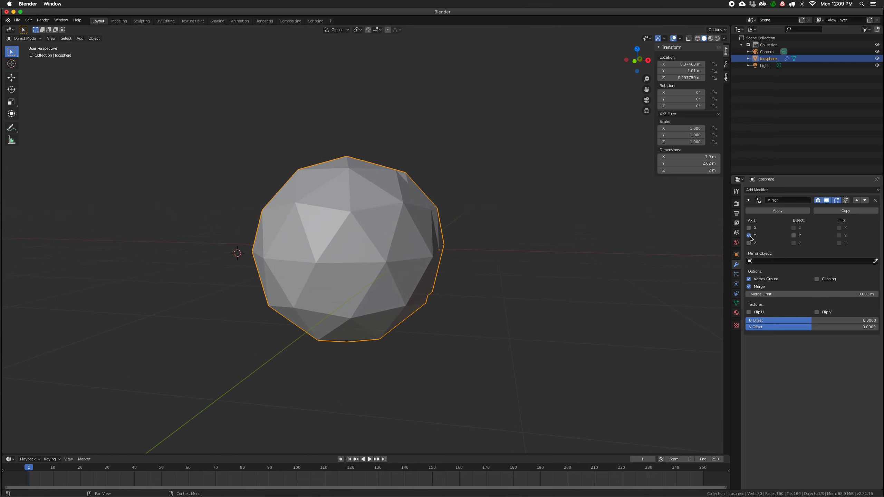
{"action": "mouse_move", "coordinate": [438, 249]}
{"action": "middle_mouse_down"}
{"action": "mouse_move", "coordinate": [425, 255]}
{"action": "mouse_move", "coordinate": [435, 256]}
{"action": "middle_mouse_up"}
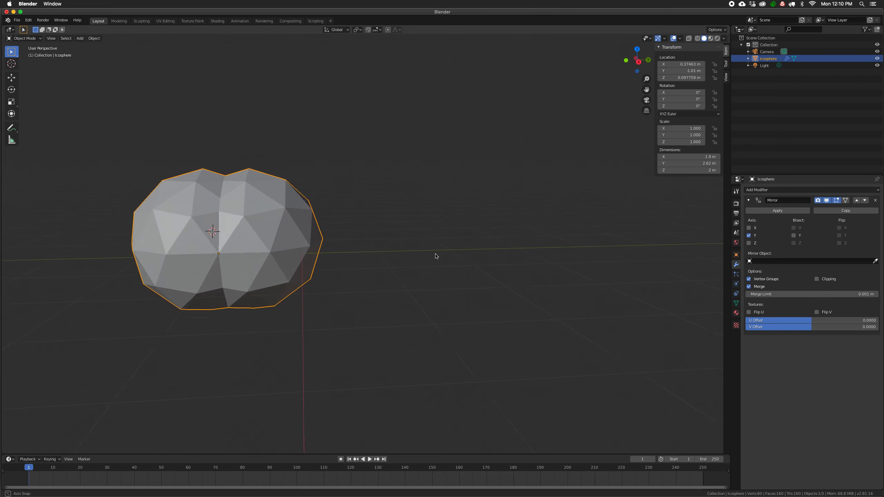
{"action": "left_click", "coordinate": [748, 235]}
{"action": "left_click", "coordinate": [748, 243]}
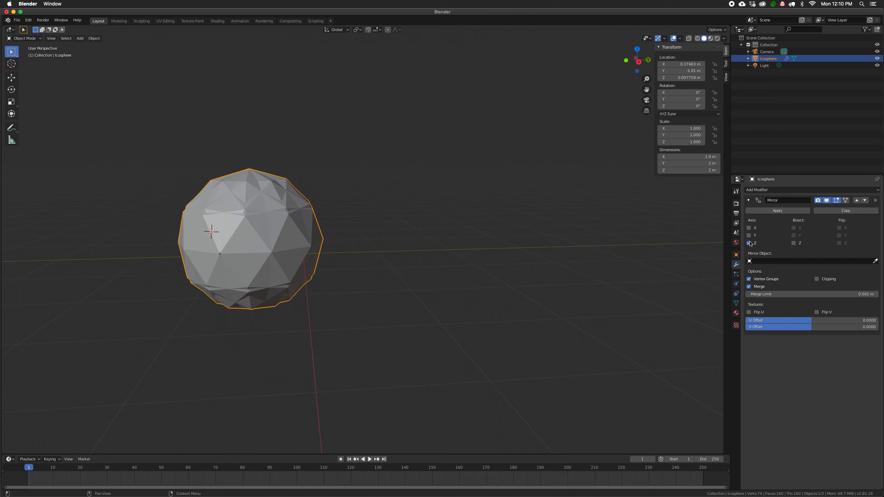
{"action": "left_click", "coordinate": [749, 243]}
{"action": "middle_click_drag", "start_coordinate": [483, 223], "coordinate": [604, 234]}
{"action": "left_click", "coordinate": [748, 228]}
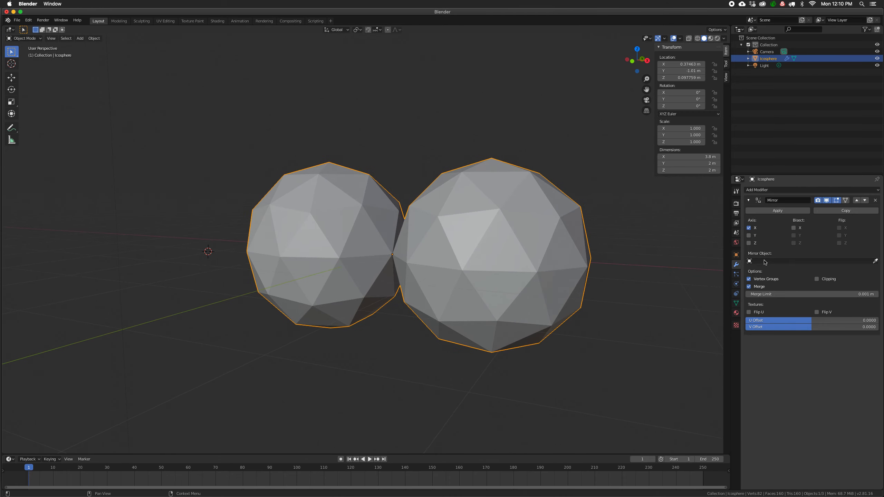
Add a cube at the 3D cursor and move it below the spheres to about X -3.0 m, Y -1.9 m, Z -2.2 m.
{"action": "left_click", "coordinate": [750, 261]}
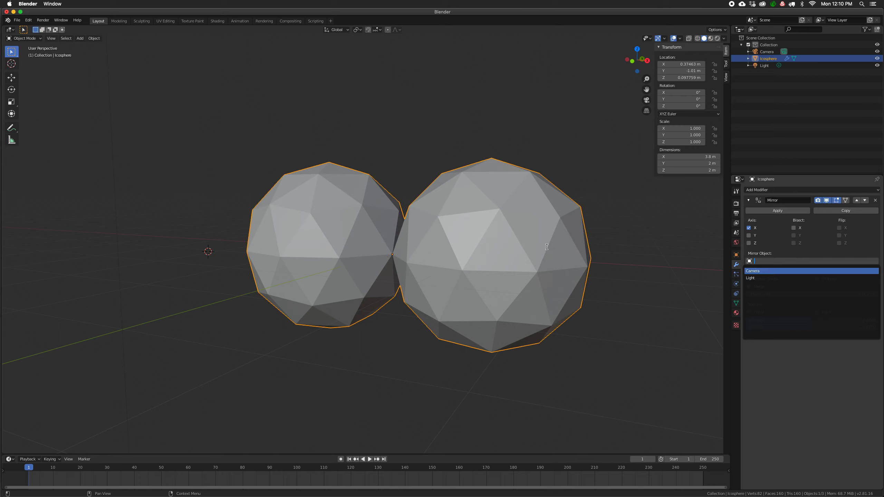
{"action": "left_click", "coordinate": [572, 277]}
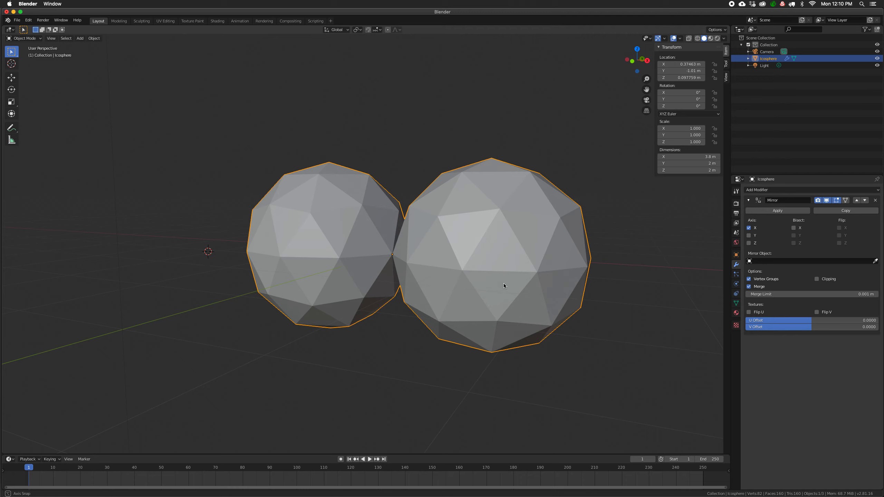
{"action": "middle_click_drag", "start_coordinate": [503, 284], "coordinate": [508, 281]}
{"action": "scroll", "coordinate": [507, 283], "scroll_direction": "down", "scroll_amount": 3}
{"action": "key", "text": "shift"}
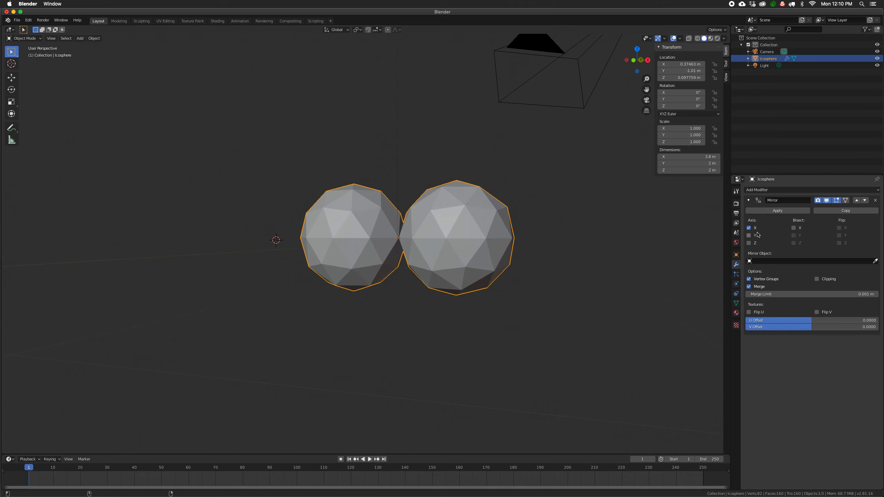
{"action": "key", "text": "shift+a"}
{"action": "mouse_move", "coordinate": [285, 256]}
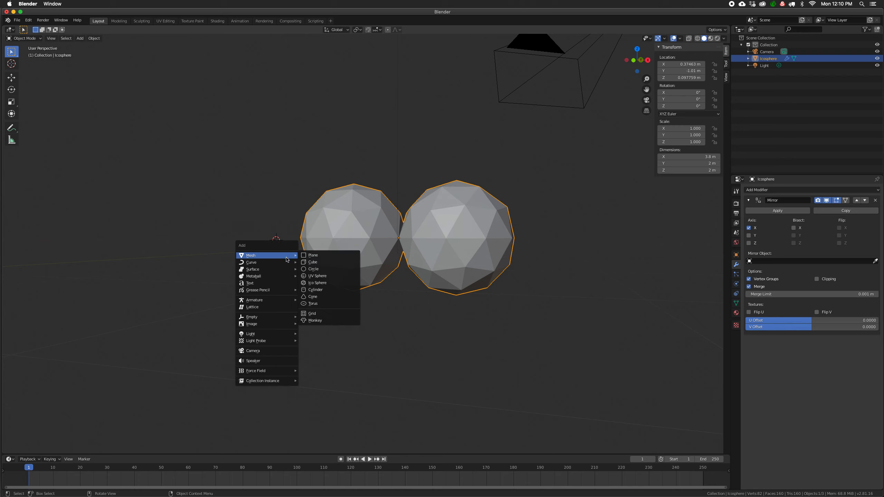
{"action": "left_click", "coordinate": [315, 262]}
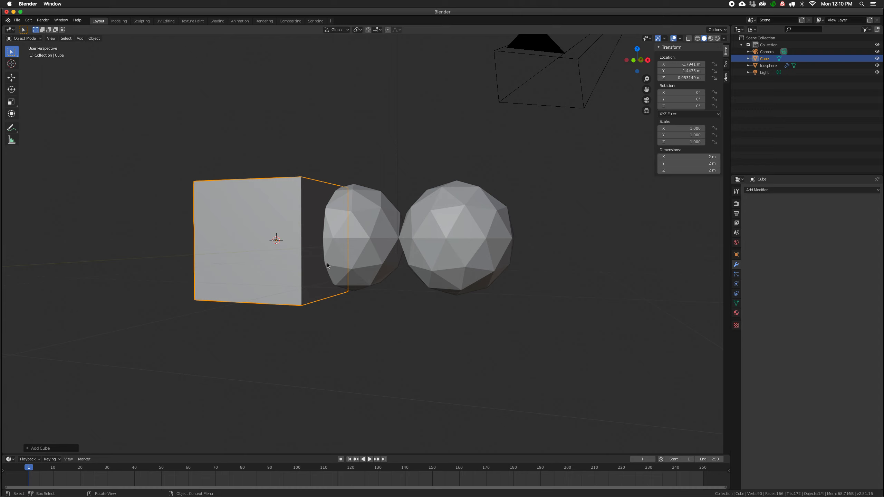
{"action": "key", "text": "g"}
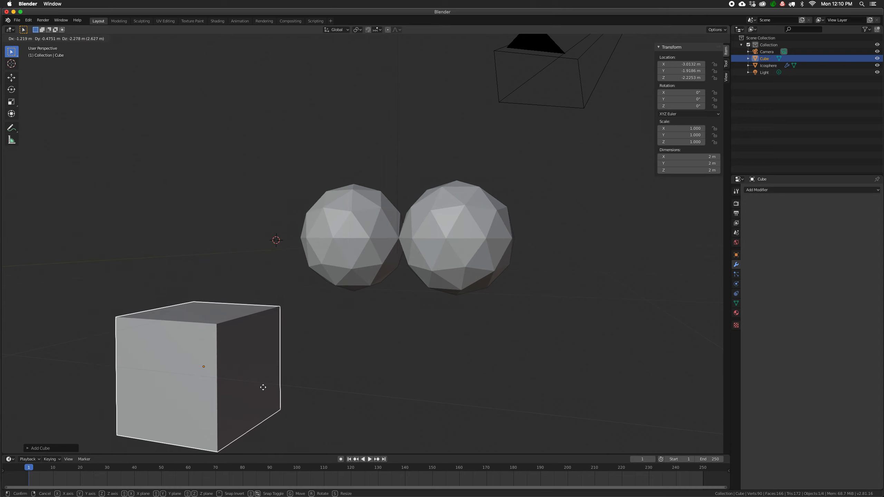
{"action": "left_click", "coordinate": [261, 385]}
{"action": "scroll", "coordinate": [330, 361], "scroll_direction": "down", "scroll_amount": 2}
Select the icosphere and set its Mirror modifier's Mirror Object to Cube.
{"action": "left_click", "coordinate": [341, 250]}
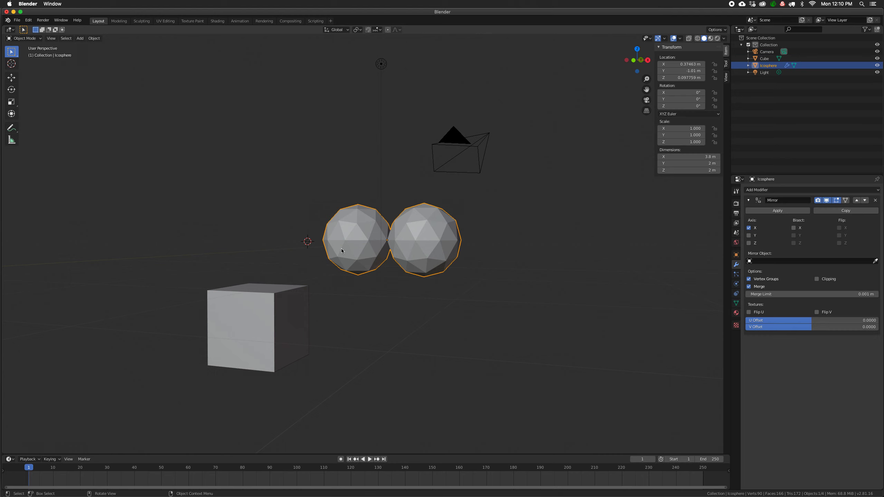
{"action": "left_click", "coordinate": [767, 262]}
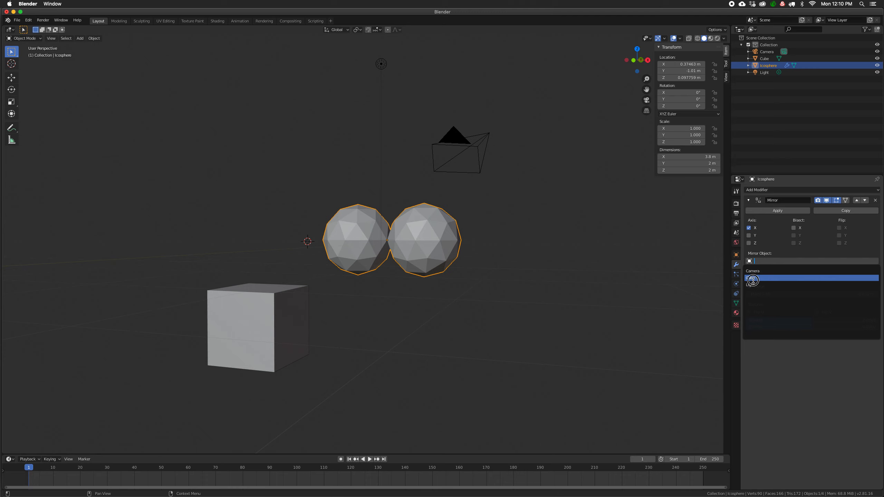
{"action": "left_click", "coordinate": [752, 278]}
{"action": "middle_click_drag", "start_coordinate": [415, 292], "coordinate": [537, 319]}
Switch off X mirroring, try mirroring across the cube on the Z axis, and leave all mirror axes disabled.
{"action": "left_click_drag", "start_coordinate": [749, 228], "coordinate": [748, 244]}
{"action": "left_click", "coordinate": [748, 244]}
{"action": "left_click", "coordinate": [749, 243]}
{"action": "middle_click_drag", "start_coordinate": [613, 252], "coordinate": [581, 240]}
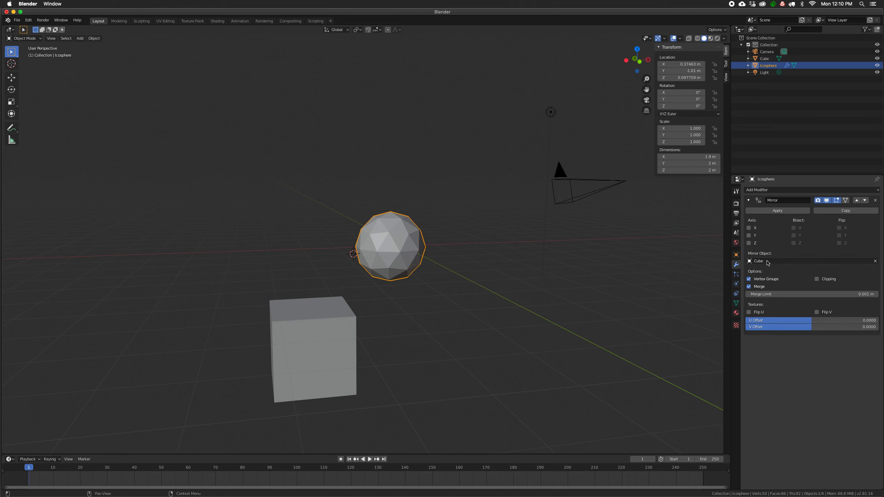
Clear the Mirror Object from the icosphere's Mirror modifier and enable mirroring on the X axis.
{"action": "left_click", "coordinate": [751, 261]}
{"action": "left_click", "coordinate": [875, 261]}
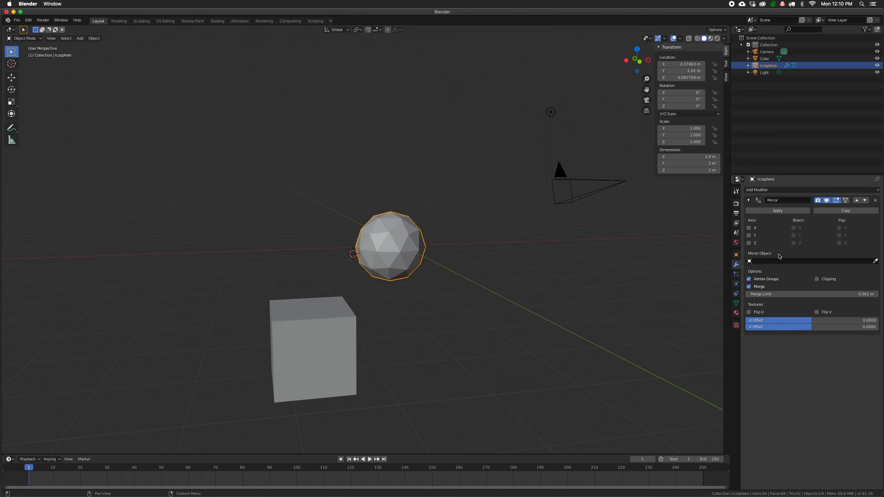
{"action": "left_click", "coordinate": [749, 229]}
{"action": "middle_click_drag", "start_coordinate": [449, 306], "coordinate": [449, 279]}
{"action": "scroll", "coordinate": [442, 305], "scroll_direction": "up", "scroll_amount": 3}
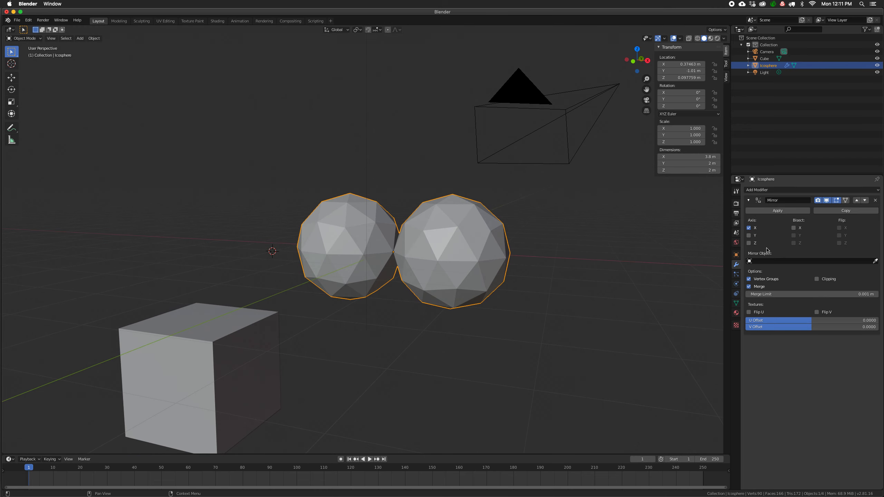